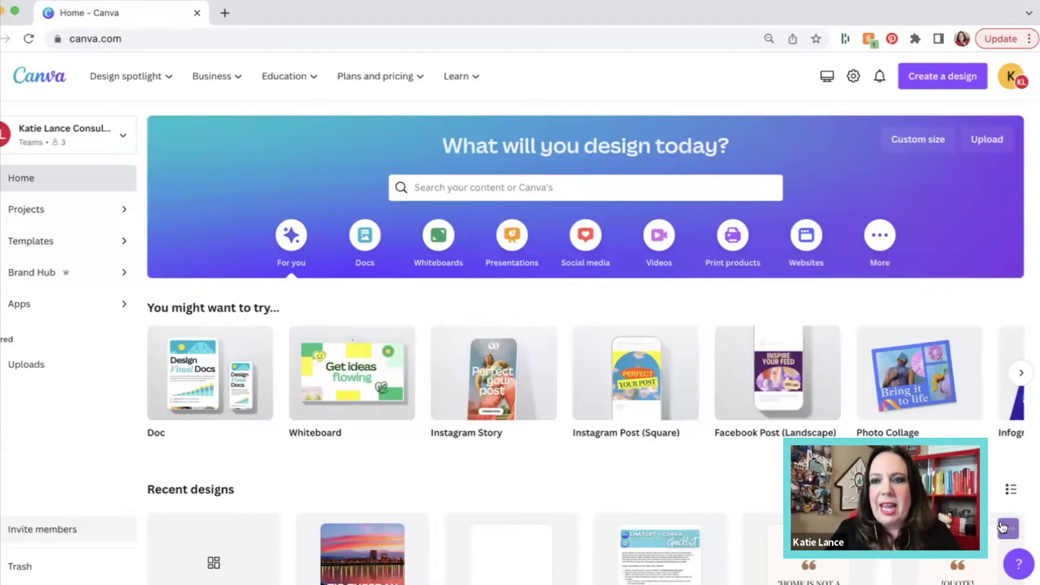
Create a new Video design and bring up the real estate agent video template
click(928, 76)
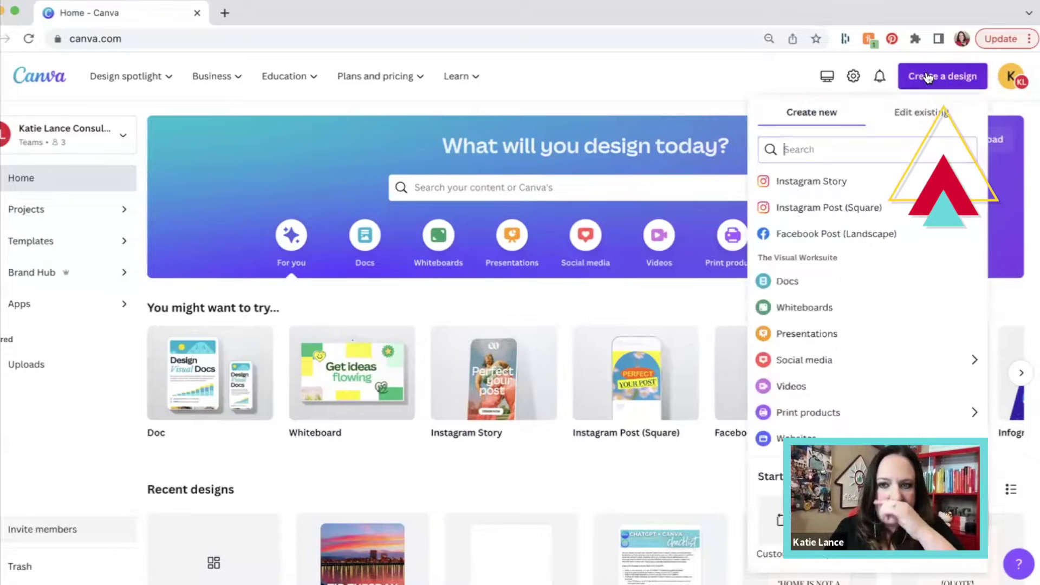
text(vi)
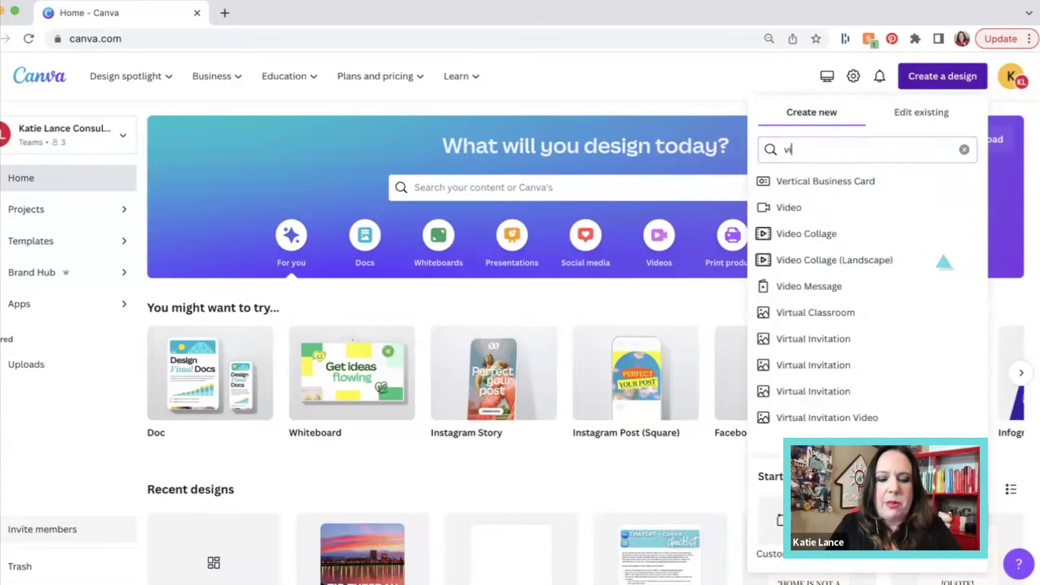
text(deo)
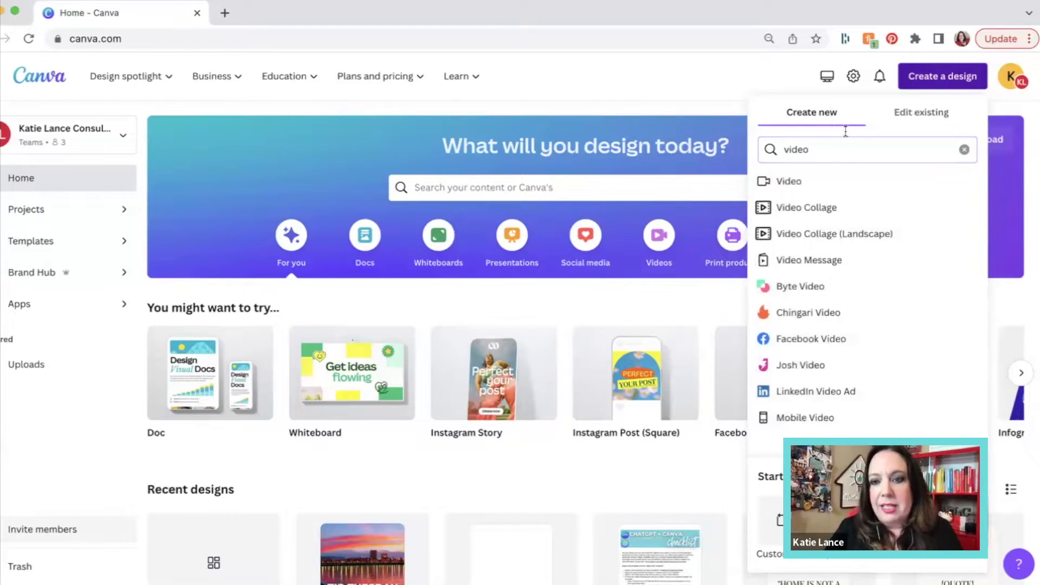
click(781, 182)
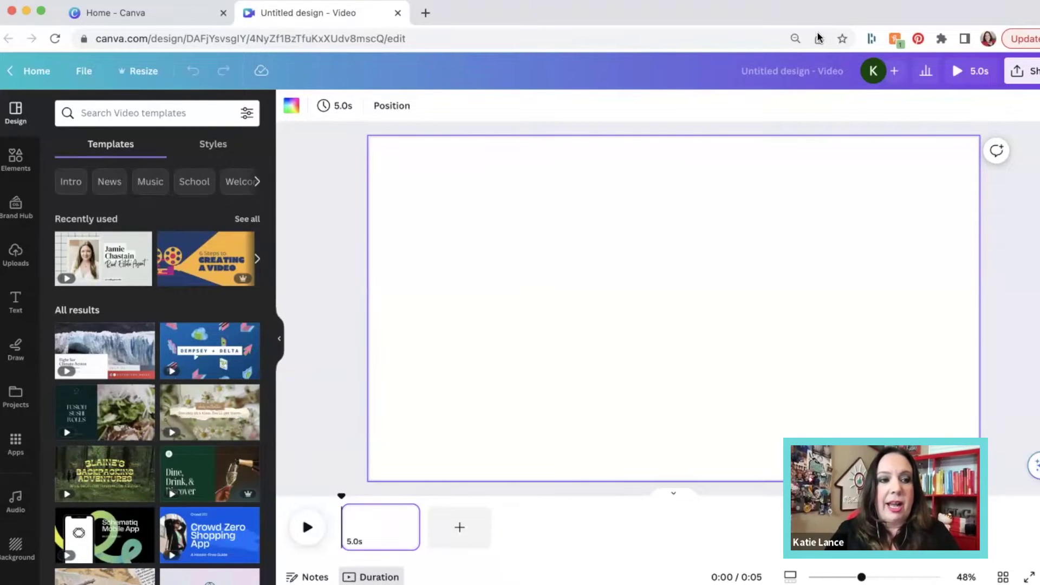
mouse_move(103, 258)
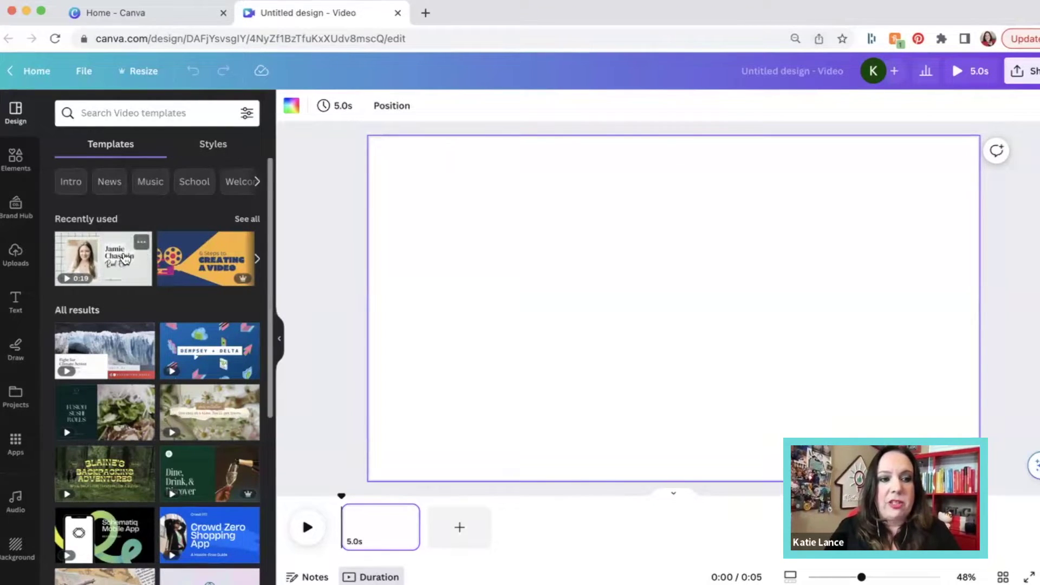
click(125, 258)
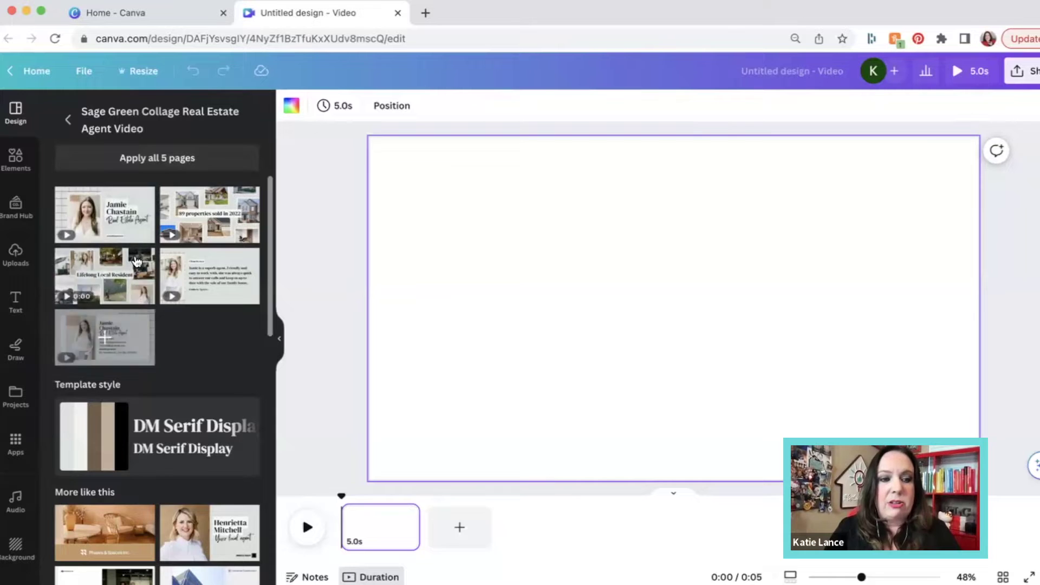
Apply all five Sage Green Collage Real Estate Agent Video pages, then select the headshot photo
click(187, 168)
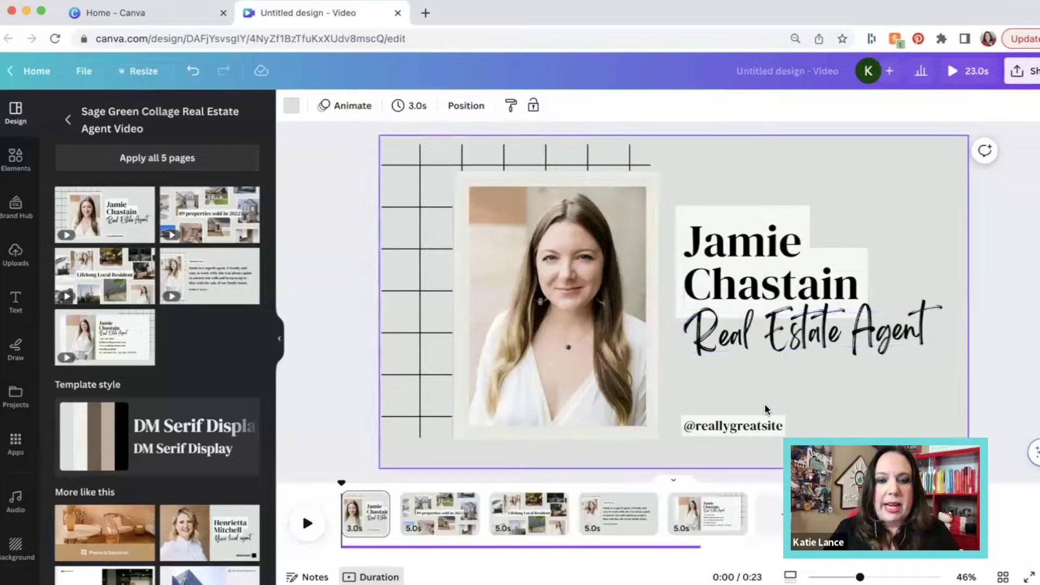
click(625, 327)
Delete the first page's stock portrait, leaving an empty frame, and browse the uploaded images
double_click(593, 328)
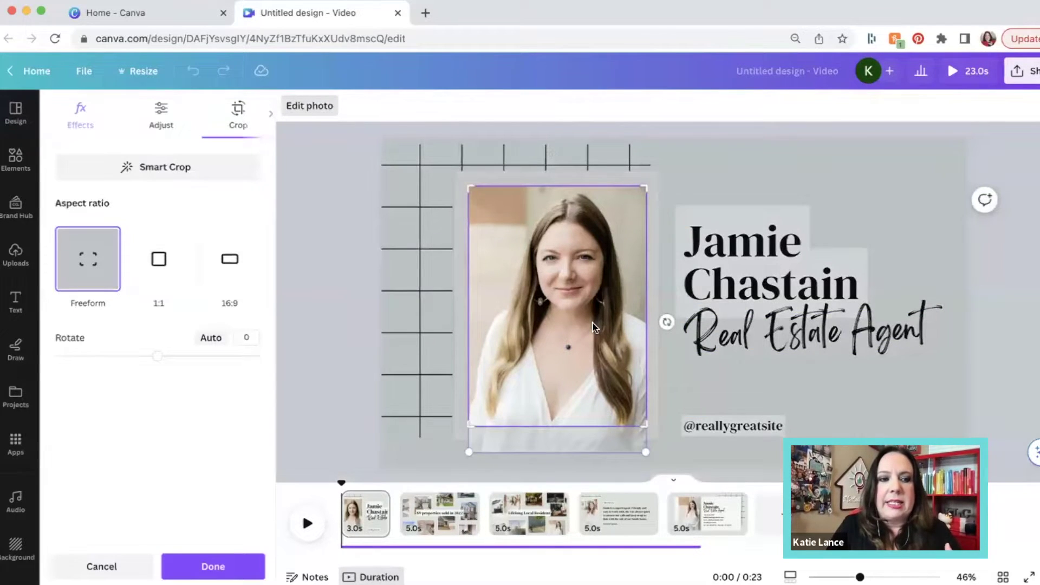
key(Delete)
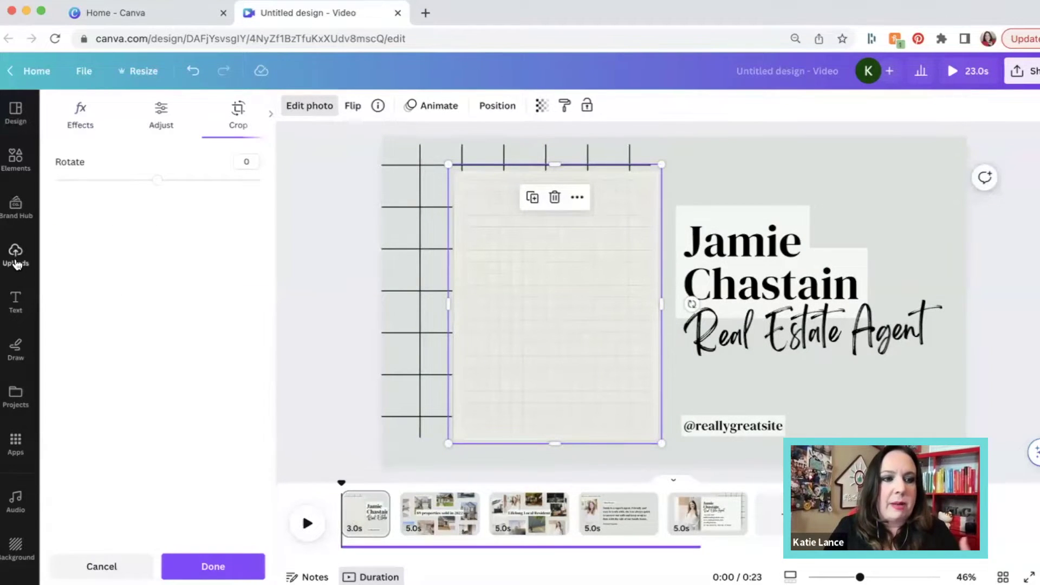
click(16, 259)
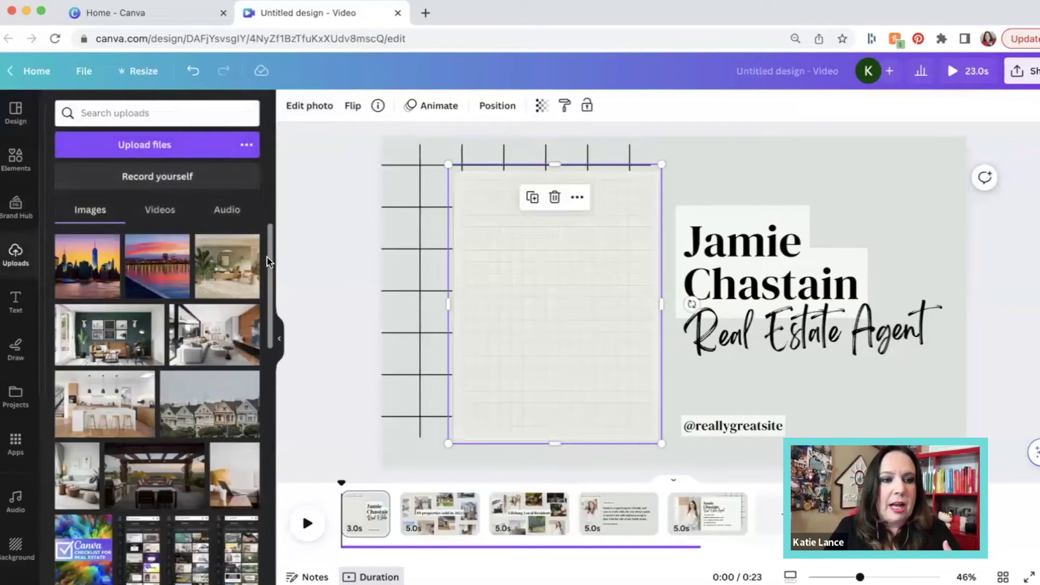
drag(267, 261, 261, 467)
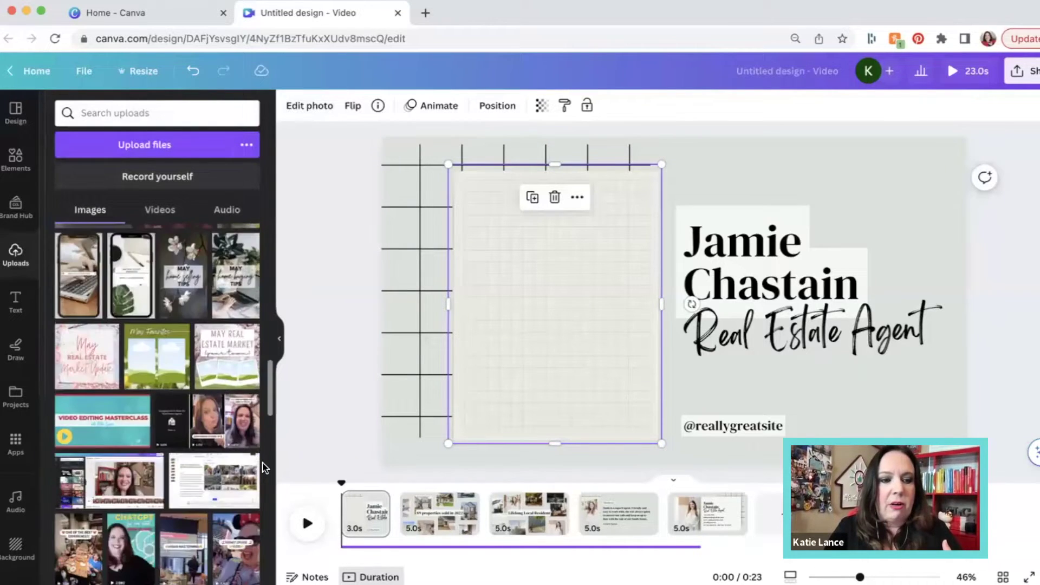
scroll(262, 467, down, 3)
scroll(260, 520, down, 3)
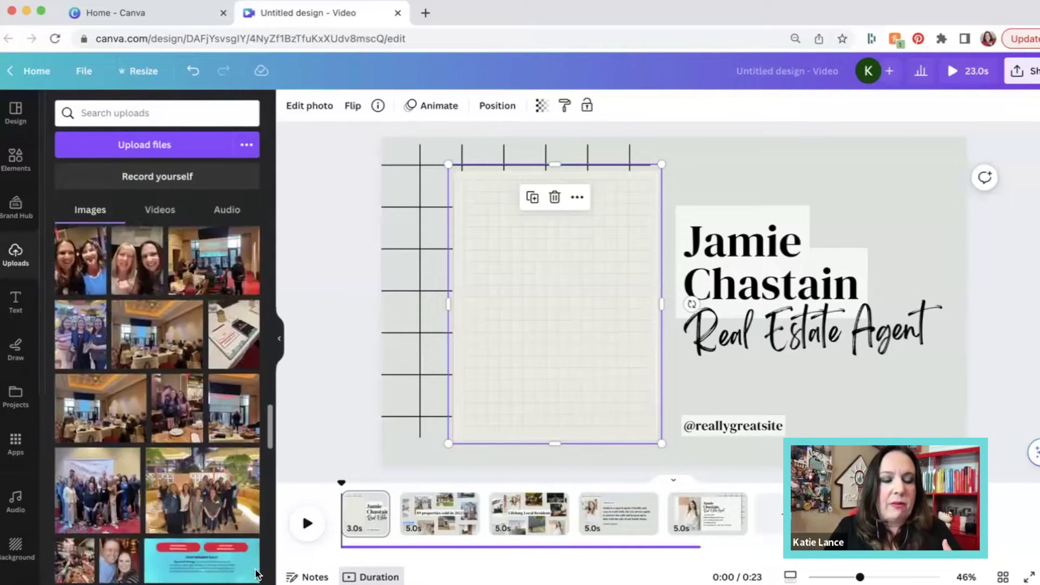
scroll(256, 561, down, 3)
scroll(253, 578, down, 3)
scroll(252, 578, down, 3)
scroll(253, 579, down, 3)
scroll(252, 579, down, 2)
drag(268, 459, 268, 236)
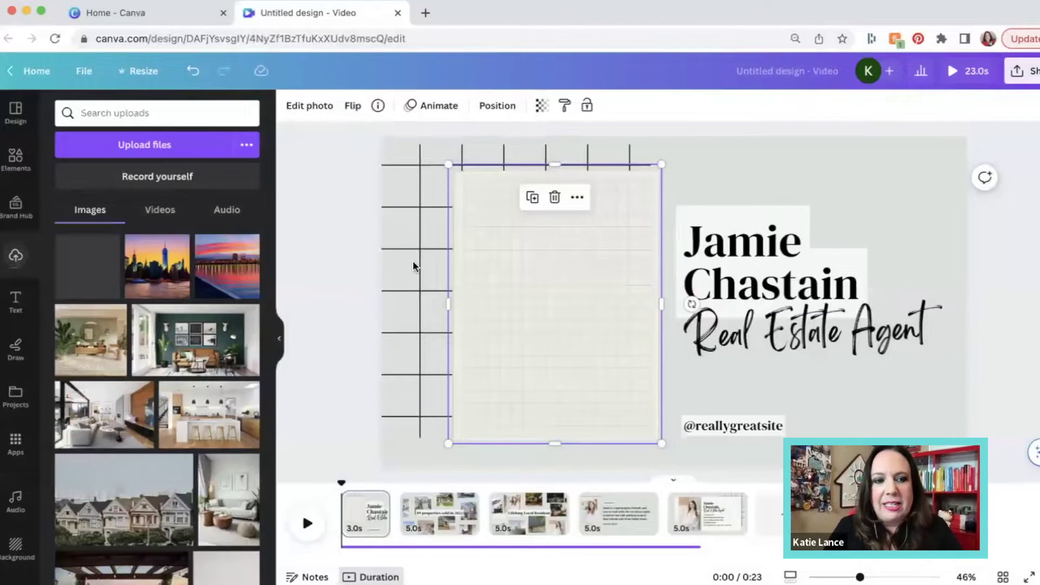
Retype the agent name and drag the uploaded headshot over the portrait frame
click(715, 258)
text(K)
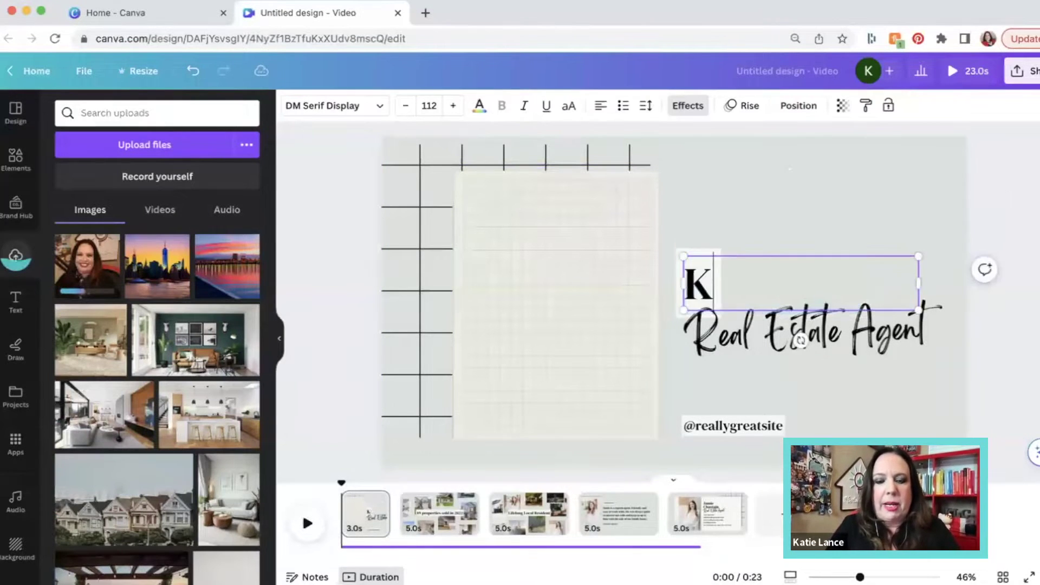
text(atie Lance)
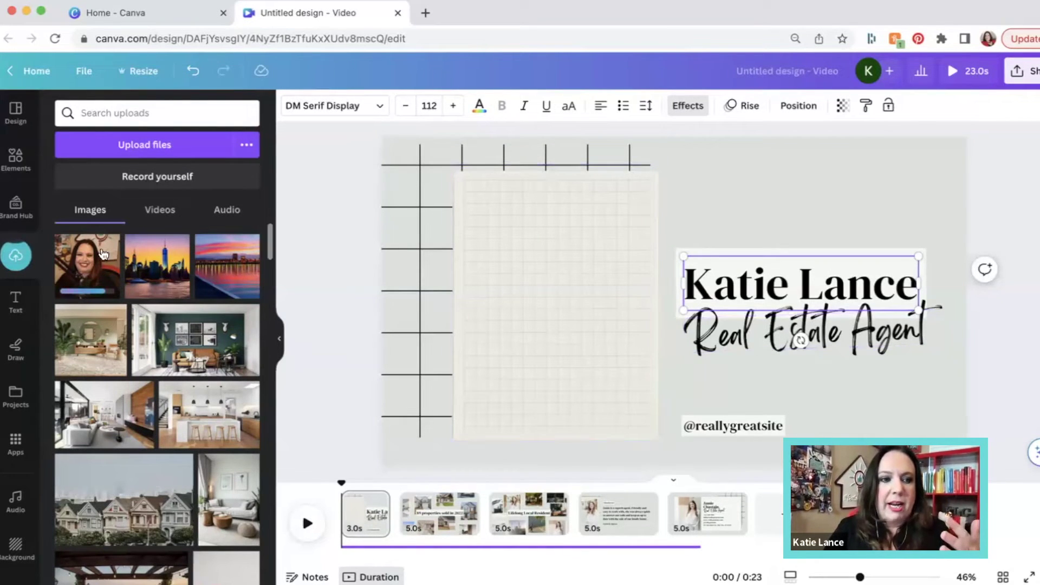
click(92, 261)
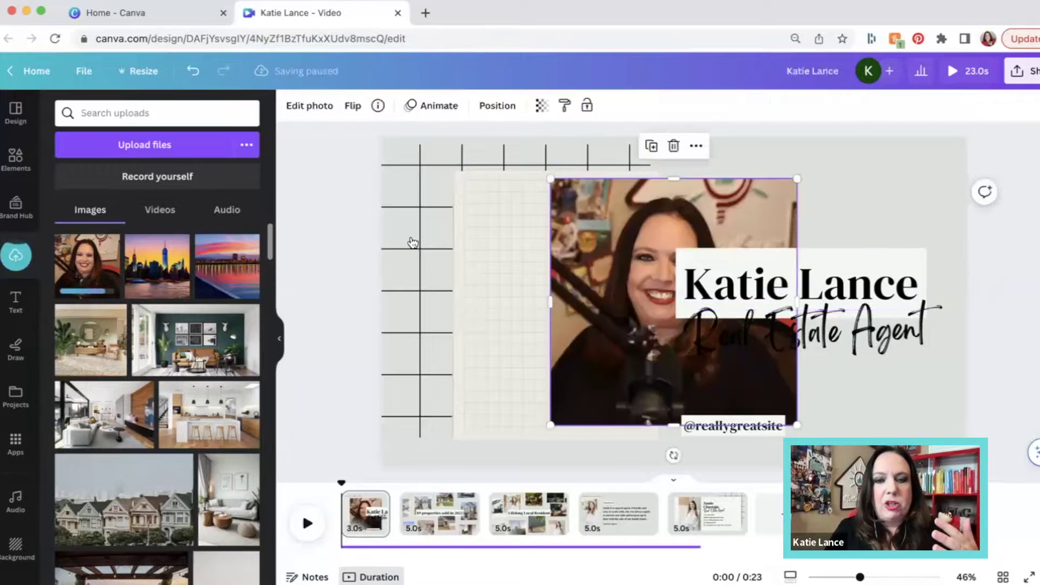
drag(575, 258, 504, 254)
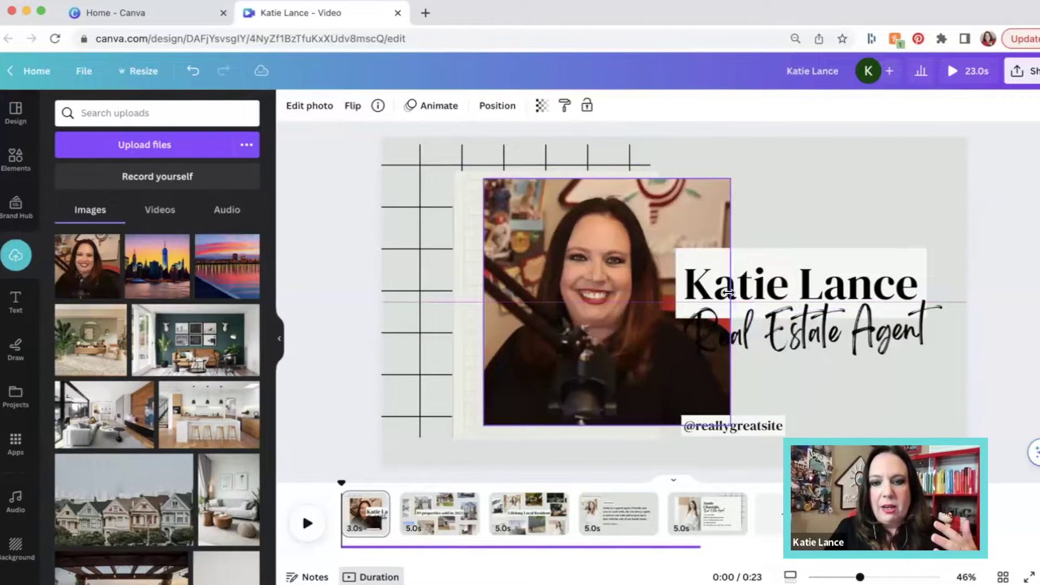
drag(729, 293, 584, 304)
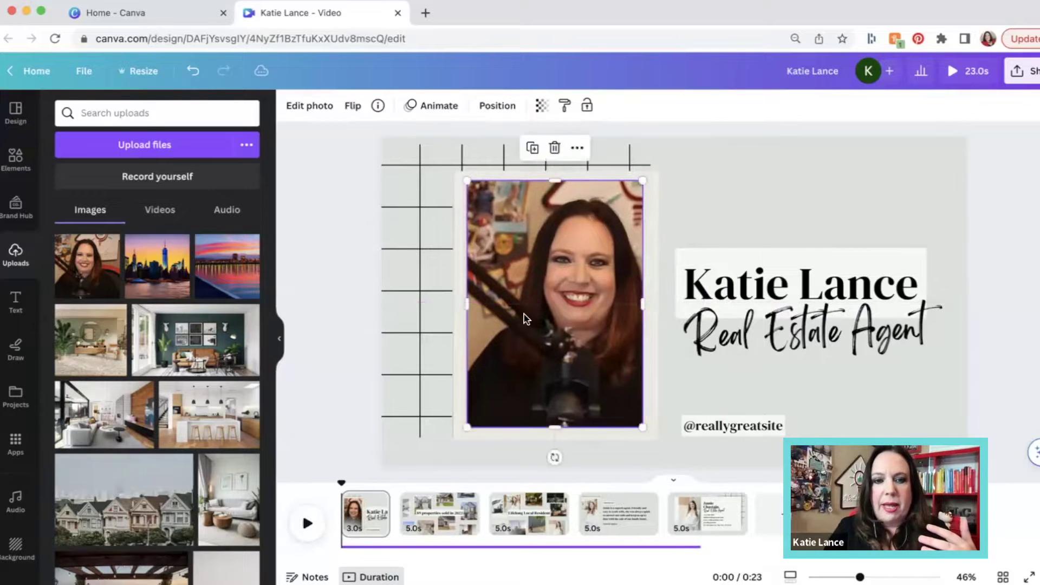
key(ctrl+z)
key(ctrl+z)
drag(636, 303, 617, 304)
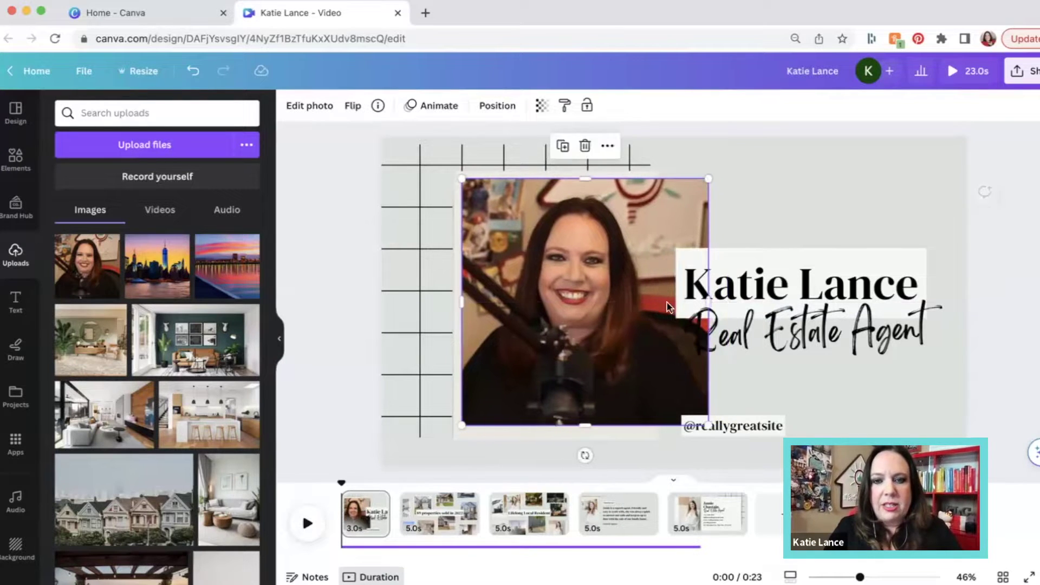
drag(708, 299, 660, 300)
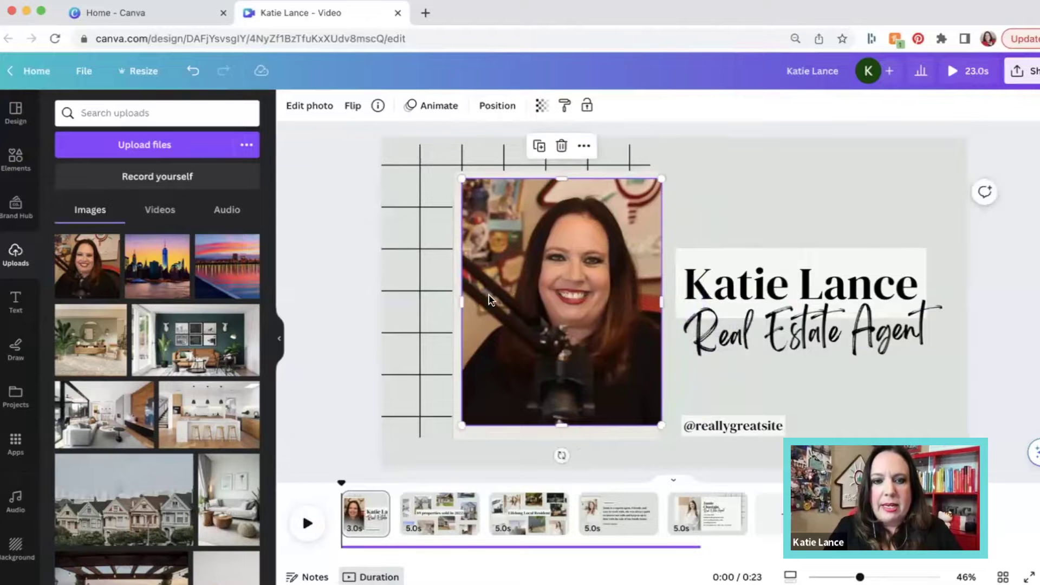
drag(460, 300, 476, 300)
drag(550, 300, 535, 300)
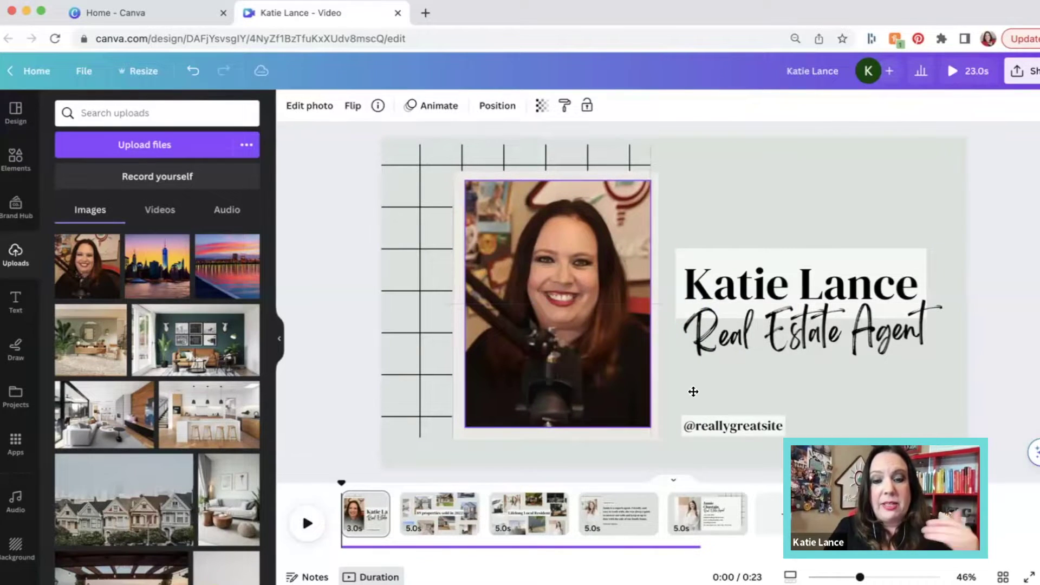
double_click(733, 426)
text(@katielance)
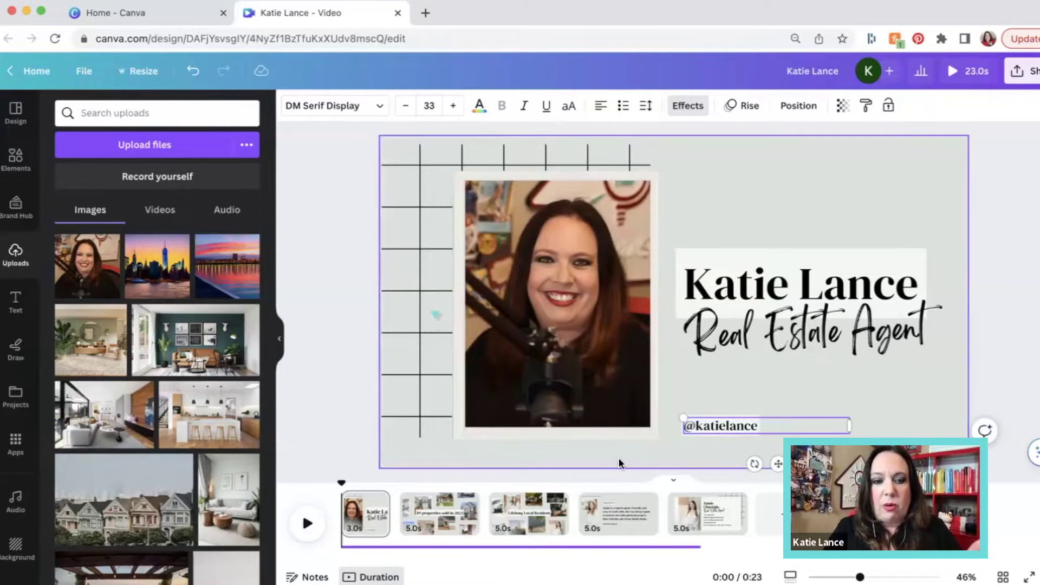
click(451, 519)
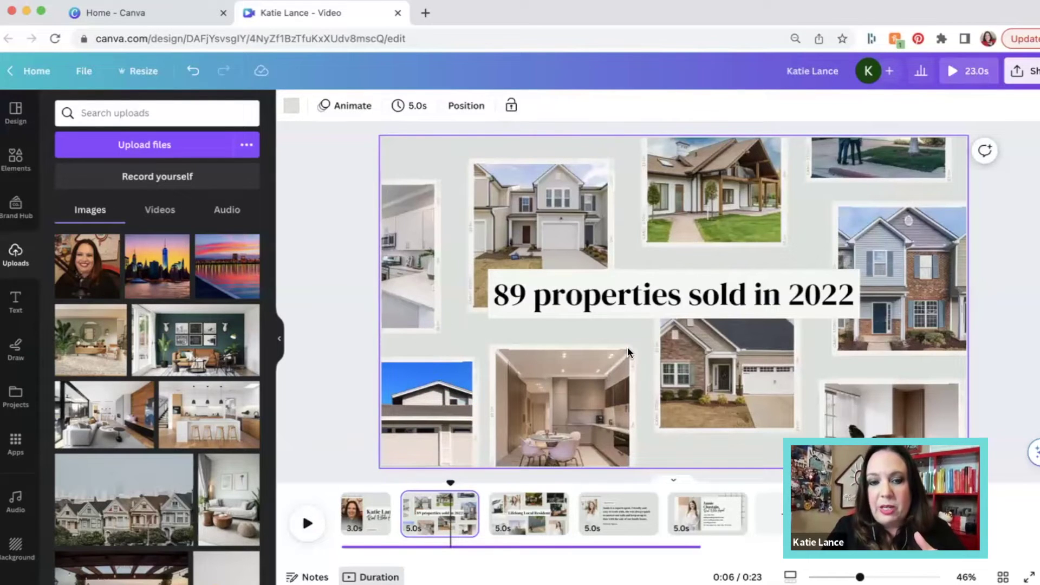
Delete the 89 from the properties-sold headline
double_click(528, 301)
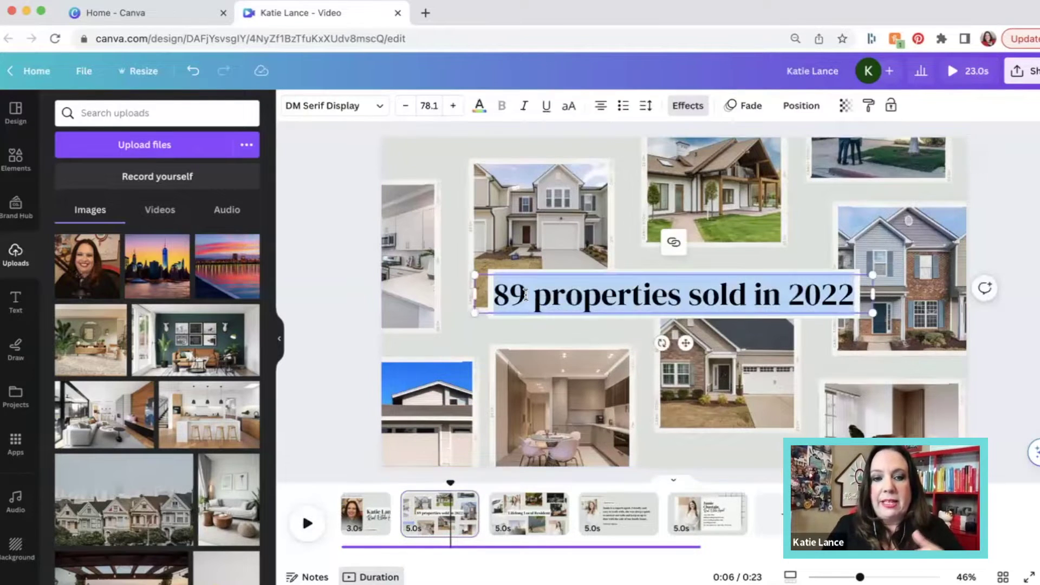
click(524, 294)
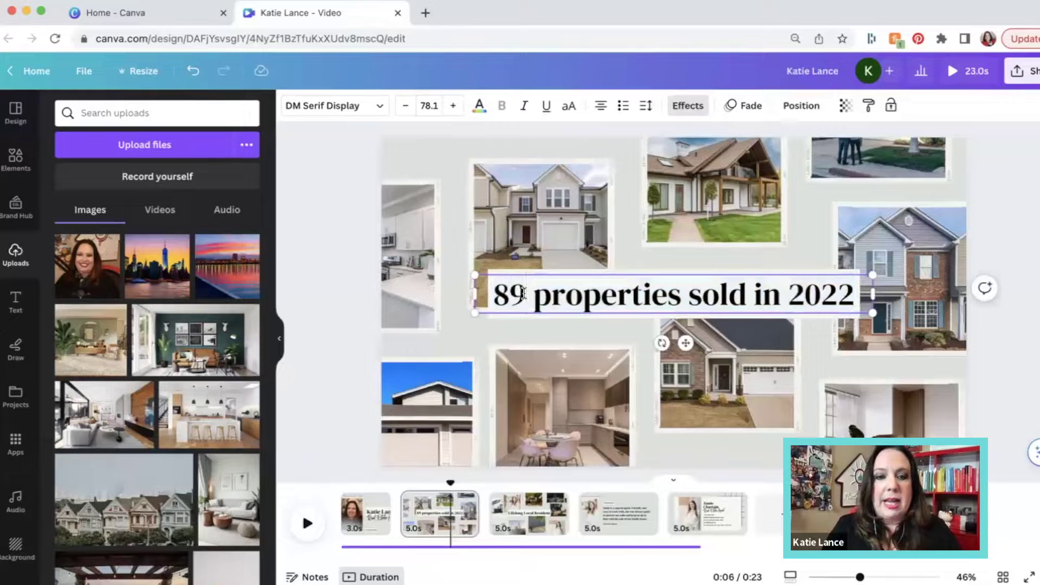
key(BackSpace)
key(BackSpace)
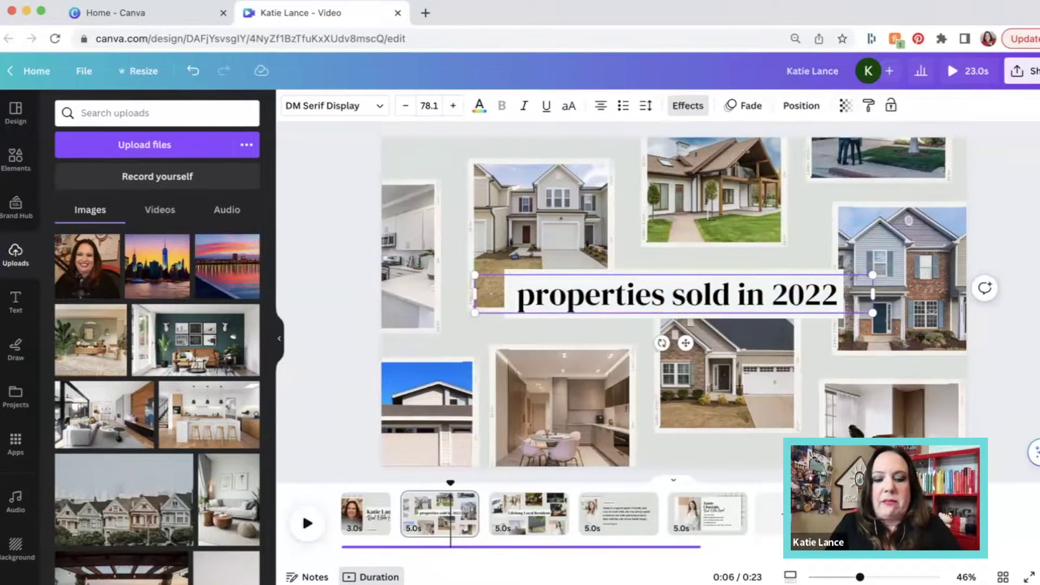
text(50)
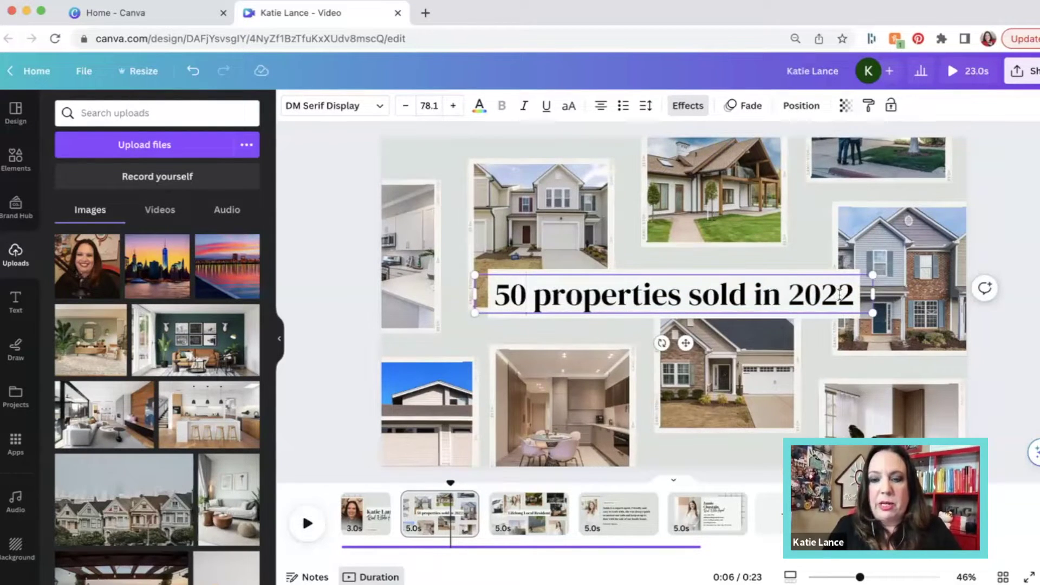
Clear the stock house, room and kitchen photos from all the collage frames
click(746, 225)
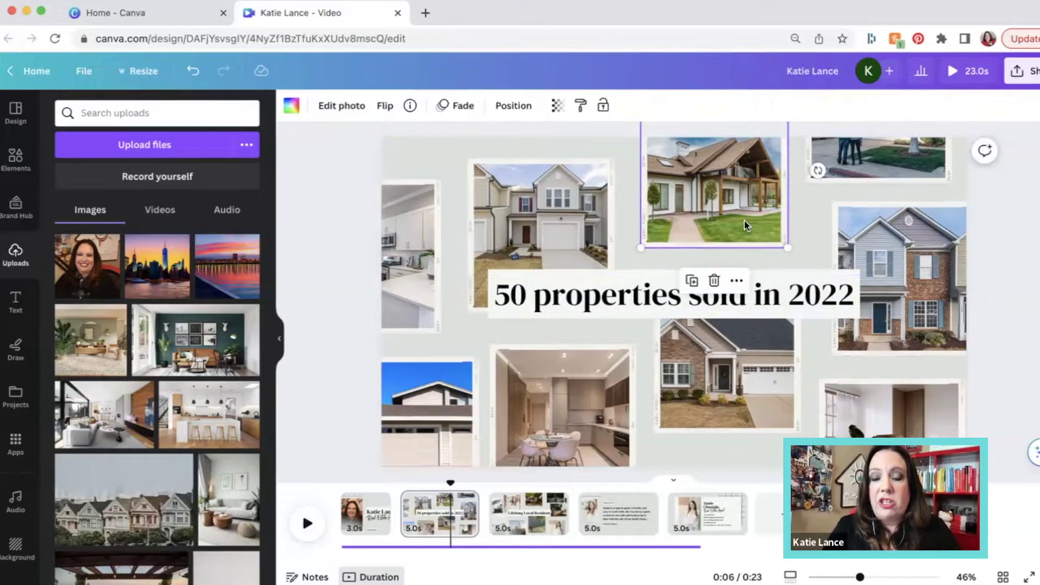
key(BackSpace)
click(600, 209)
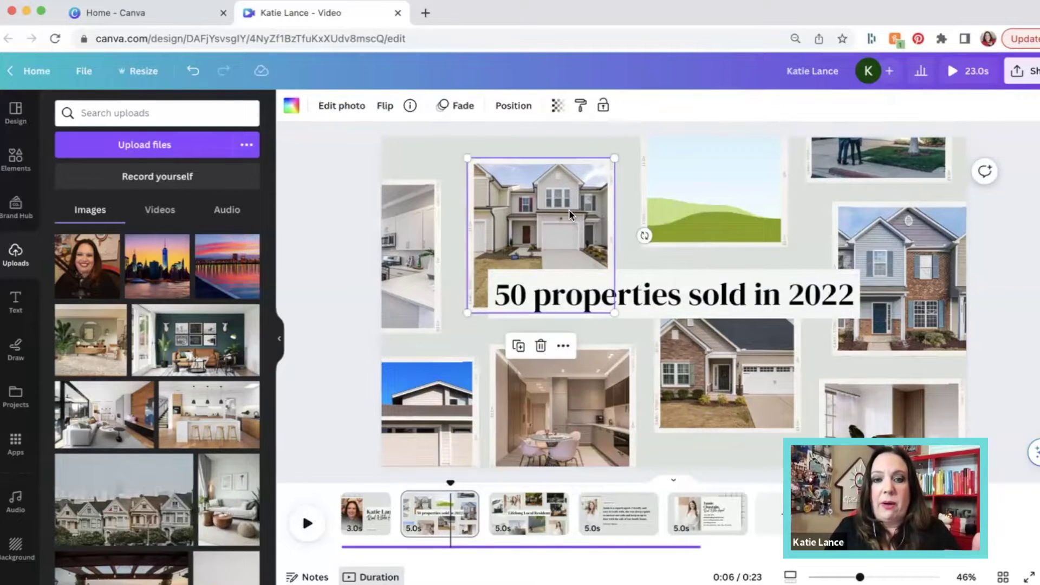
key(BackSpace)
click(409, 264)
key(BackSpace)
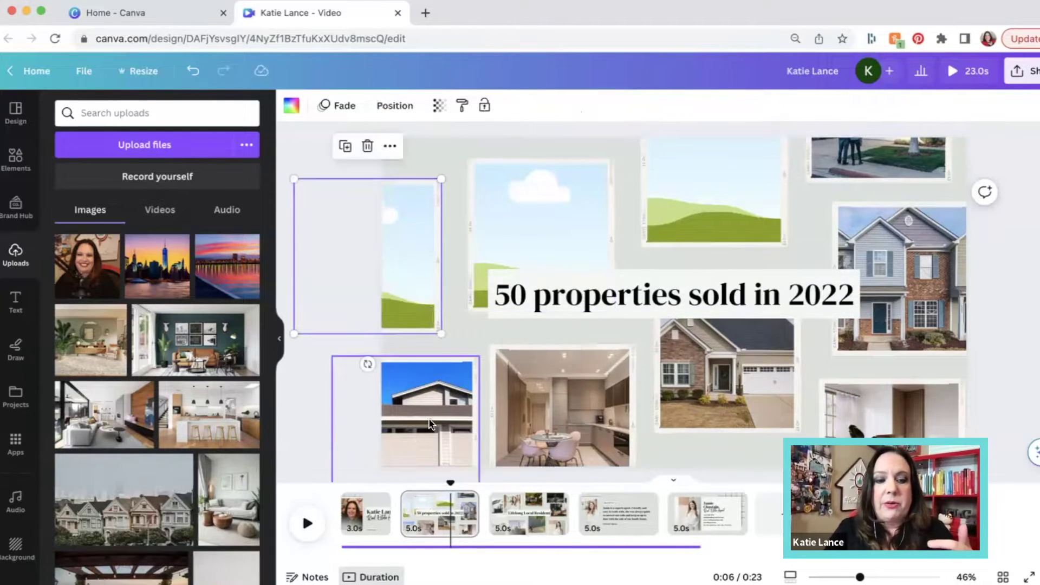
click(429, 422)
key(BackSpace)
click(543, 416)
key(BackSpace)
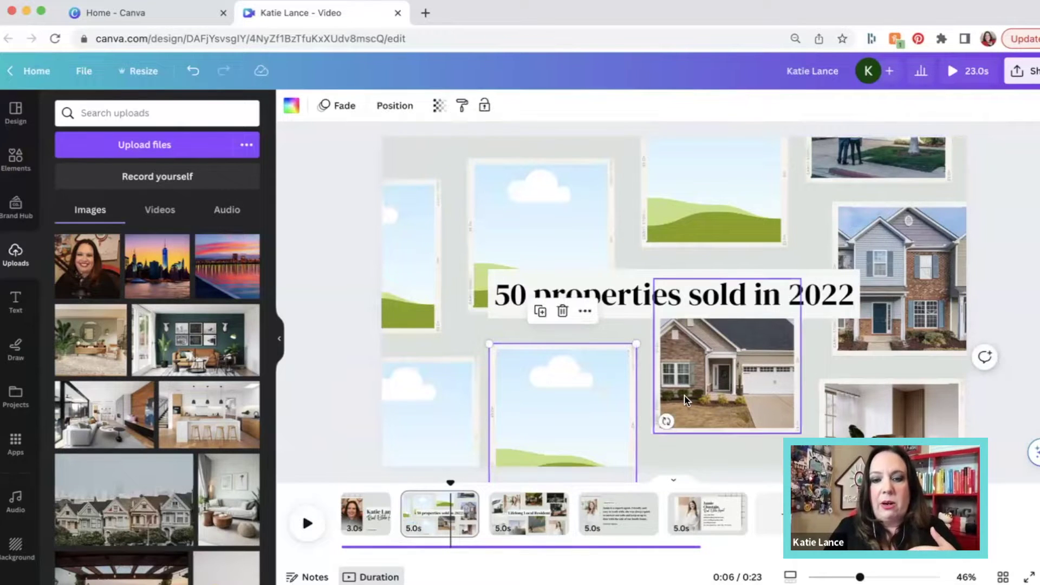
click(902, 277)
key(BackSpace)
click(892, 410)
key(BackSpace)
click(727, 374)
key(BackSpace)
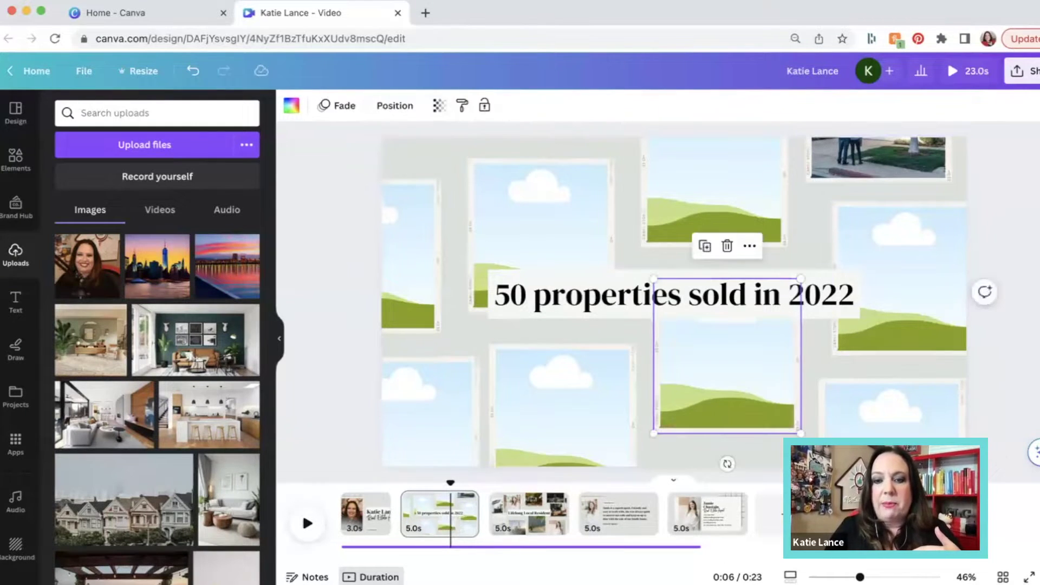
click(847, 170)
key(BackSpace)
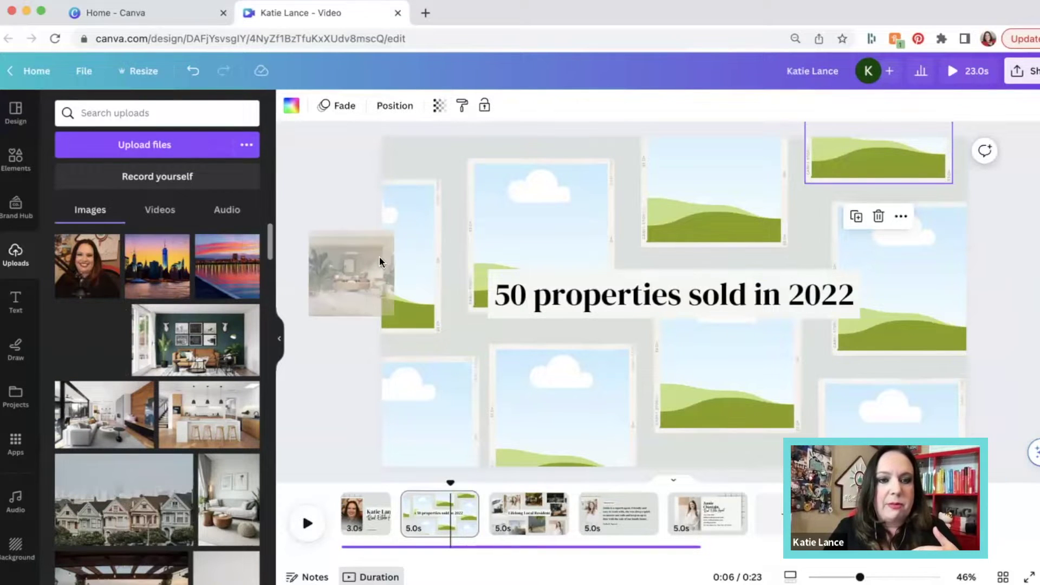
Fill the collage frames with uploaded living-room, green-wall, kitchen, Victorian houses and pergola photos
drag(379, 256, 388, 253)
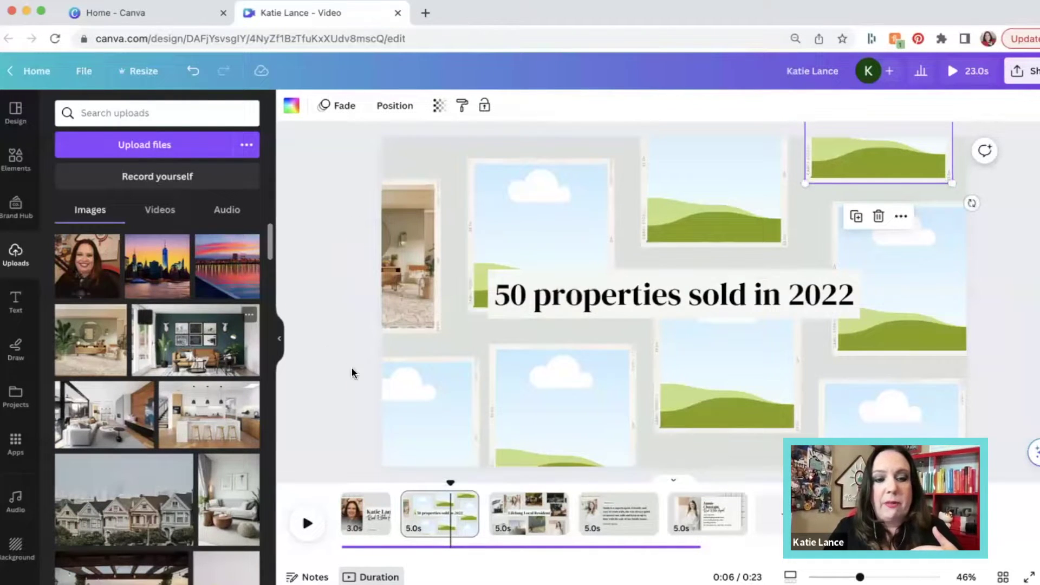
drag(195, 341, 400, 401)
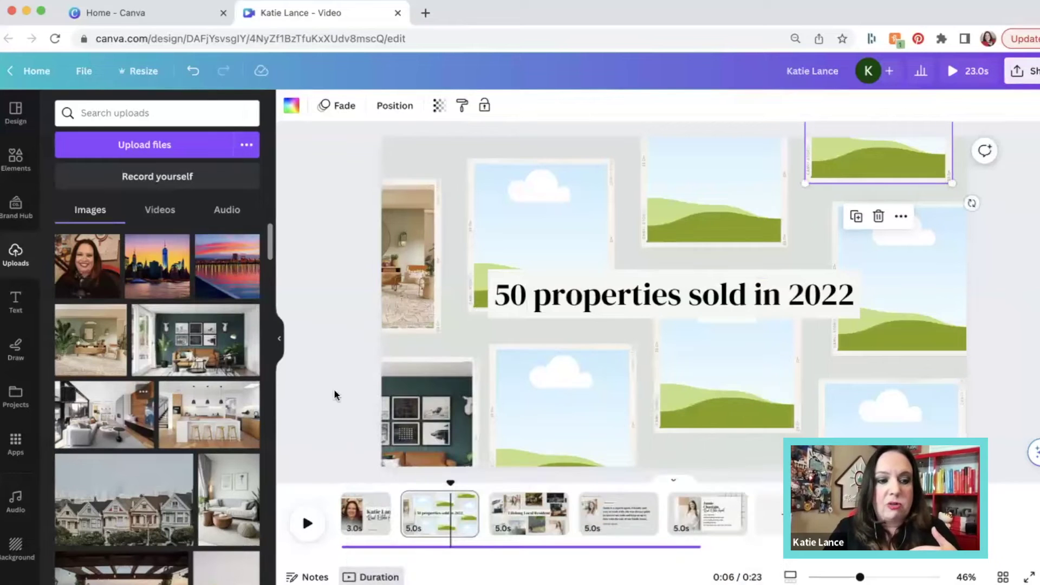
drag(104, 414, 540, 215)
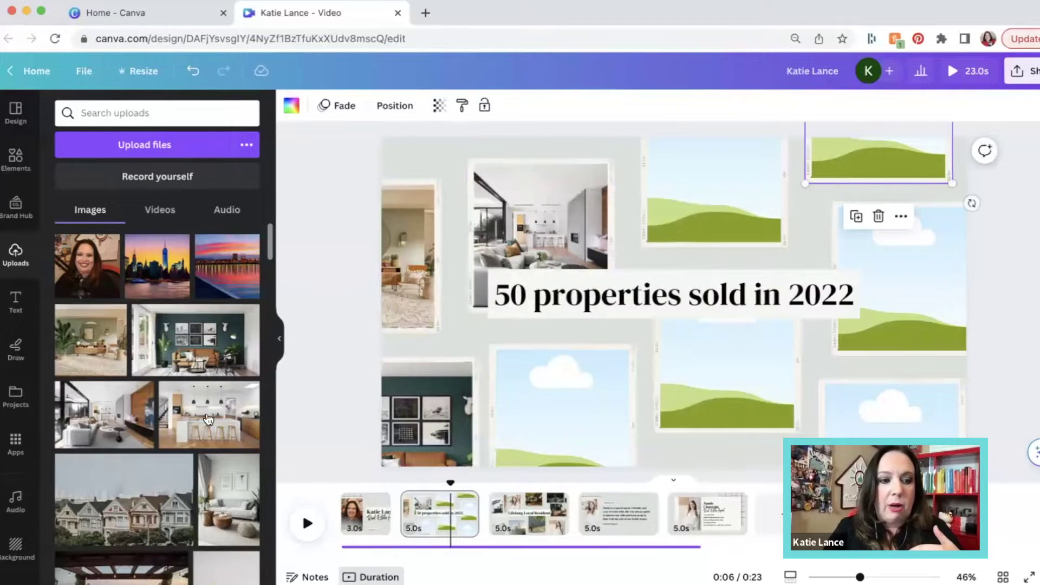
drag(501, 398, 521, 384)
mouse_move(124, 499)
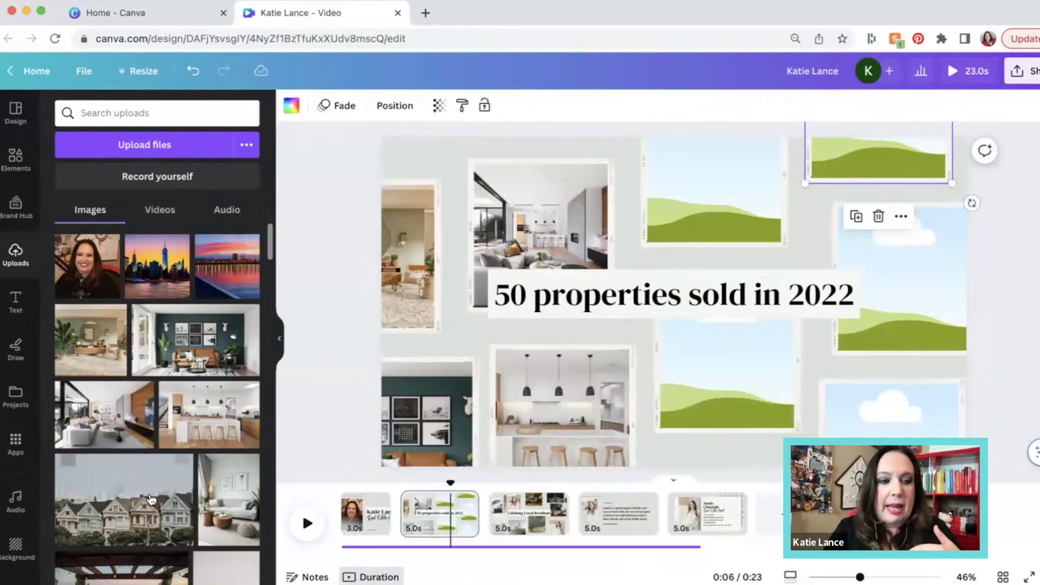
drag(122, 500, 727, 374)
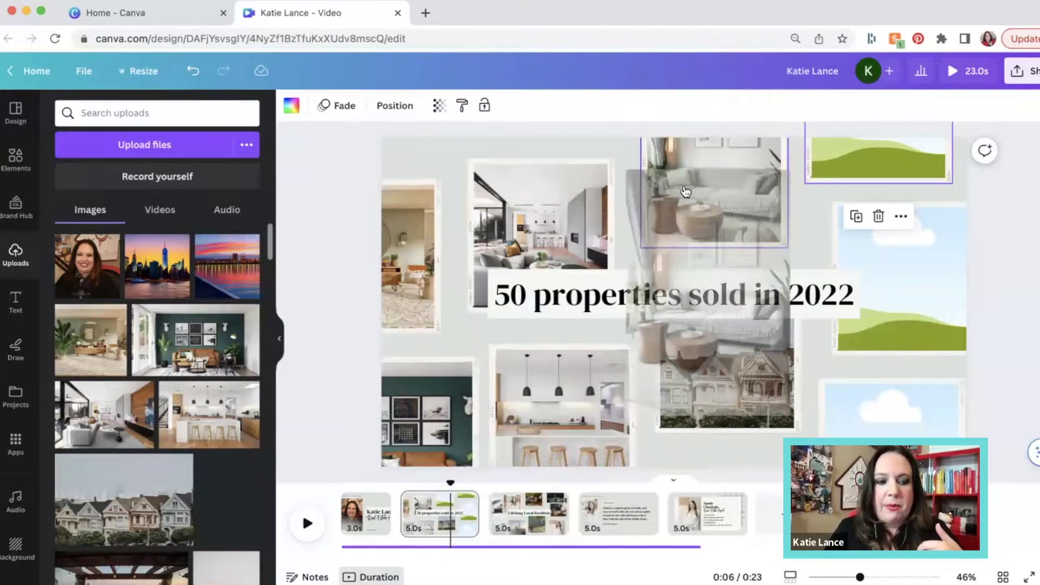
drag(228, 500, 716, 191)
mouse_move(122, 569)
mouse_down()
mouse_move(808, 393)
mouse_move(845, 410)
mouse_up()
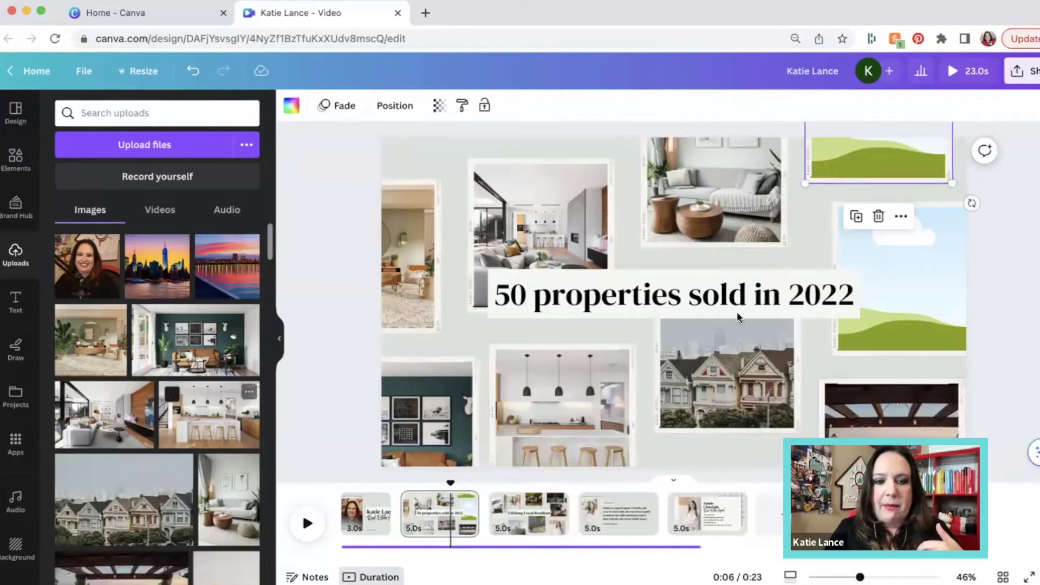
drag(209, 415, 900, 272)
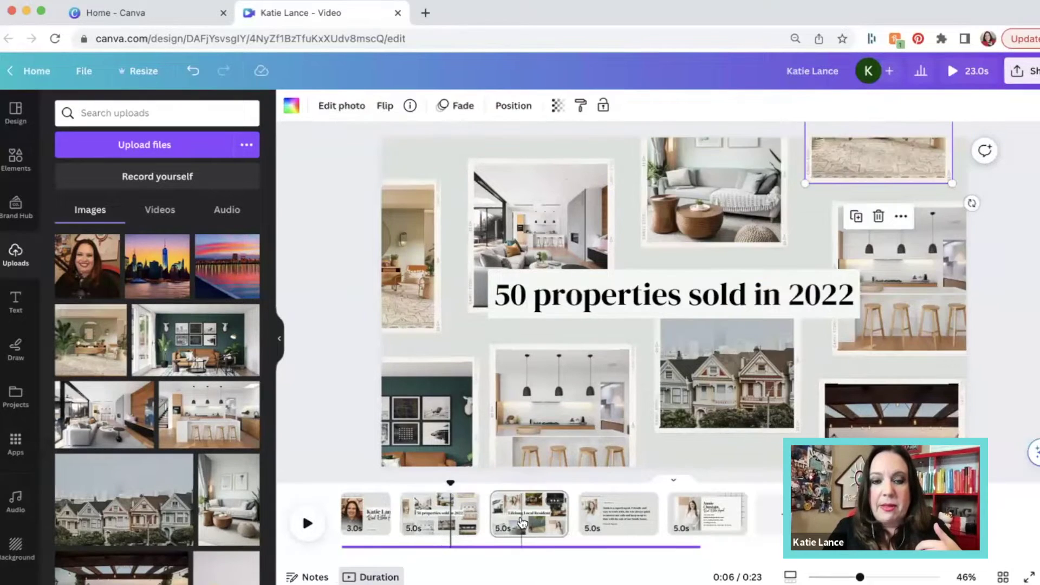
click(523, 522)
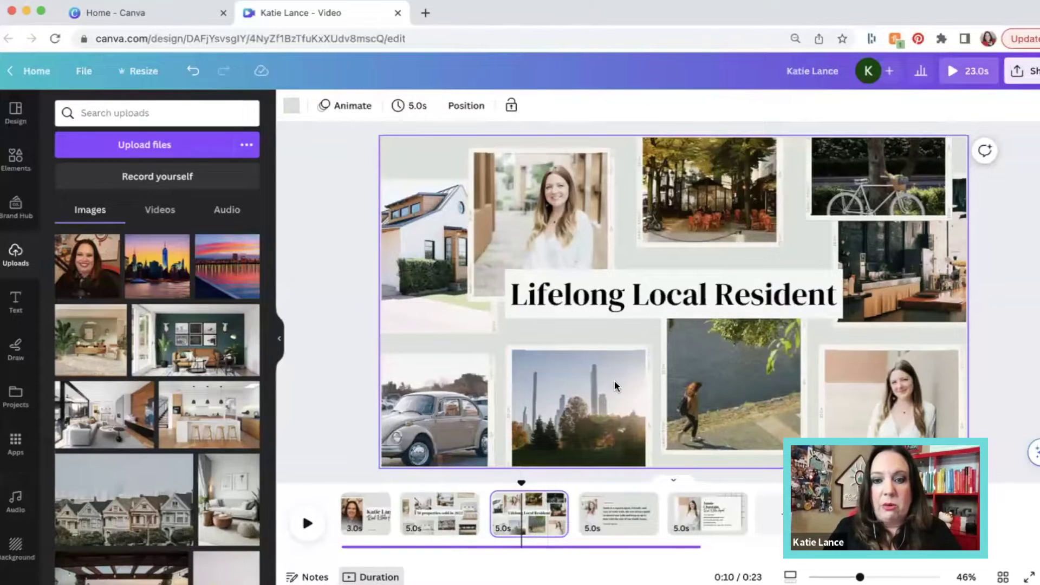
Delete the woman's photo and put the webcam headshot in the top-left and bottom-right frames
double_click(573, 236)
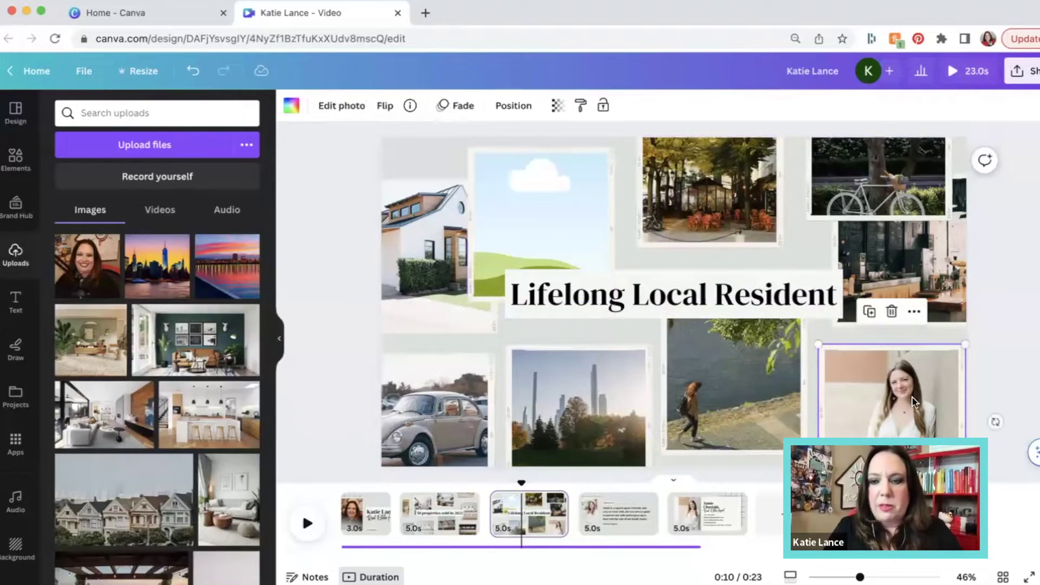
key(Delete)
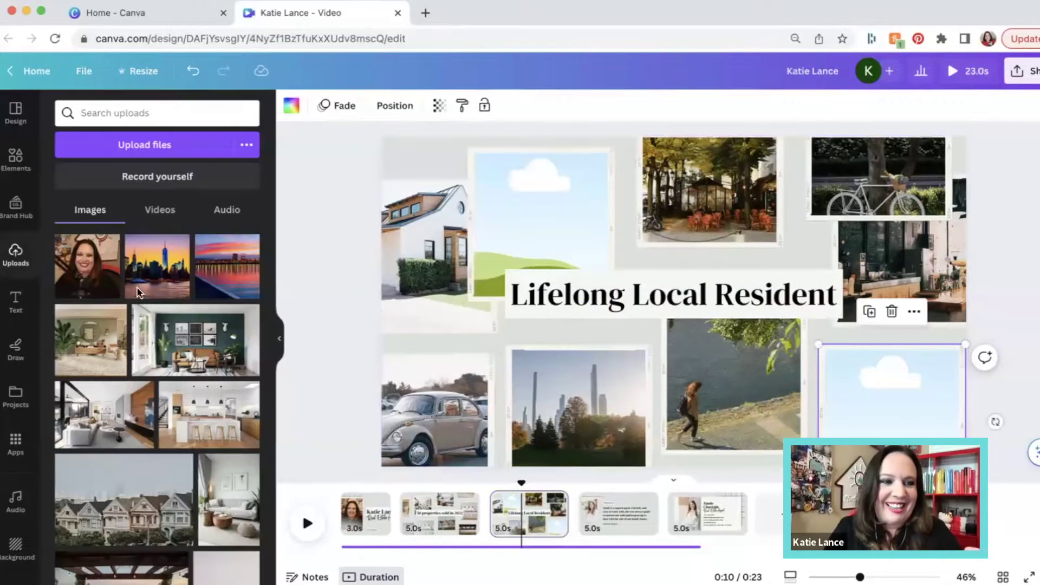
drag(87, 267, 536, 219)
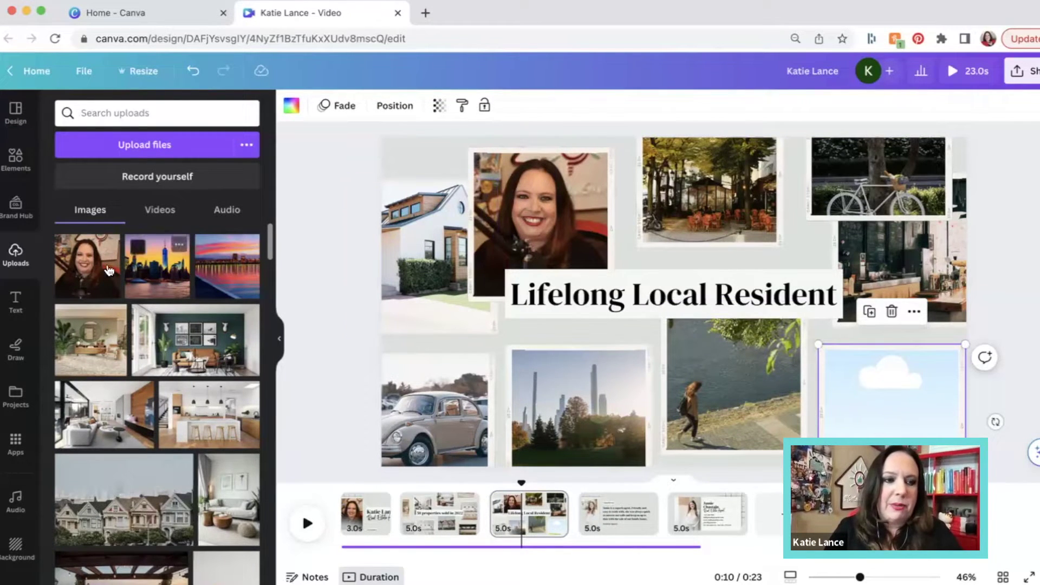
drag(87, 267, 826, 390)
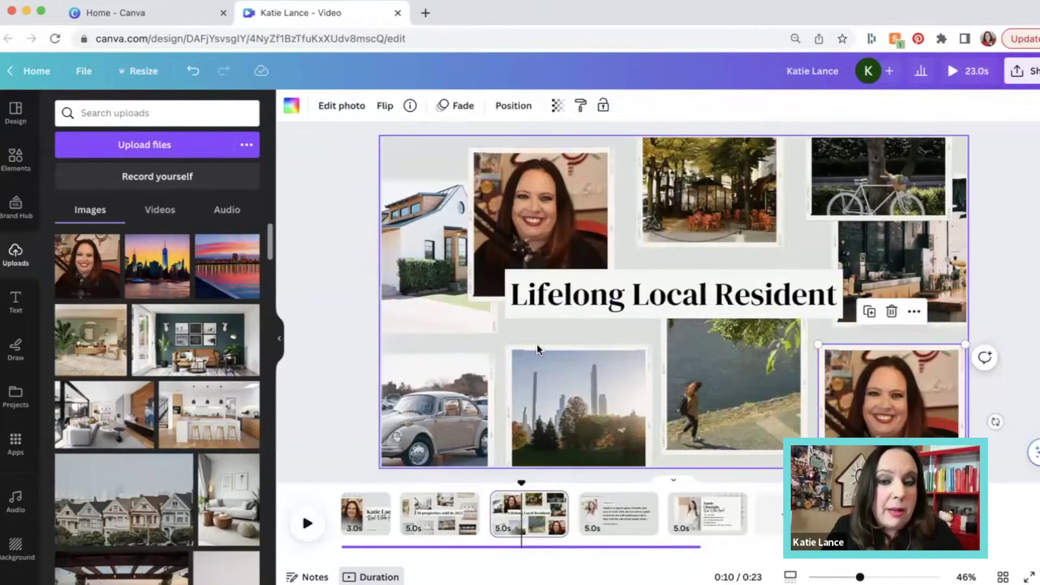
click(616, 526)
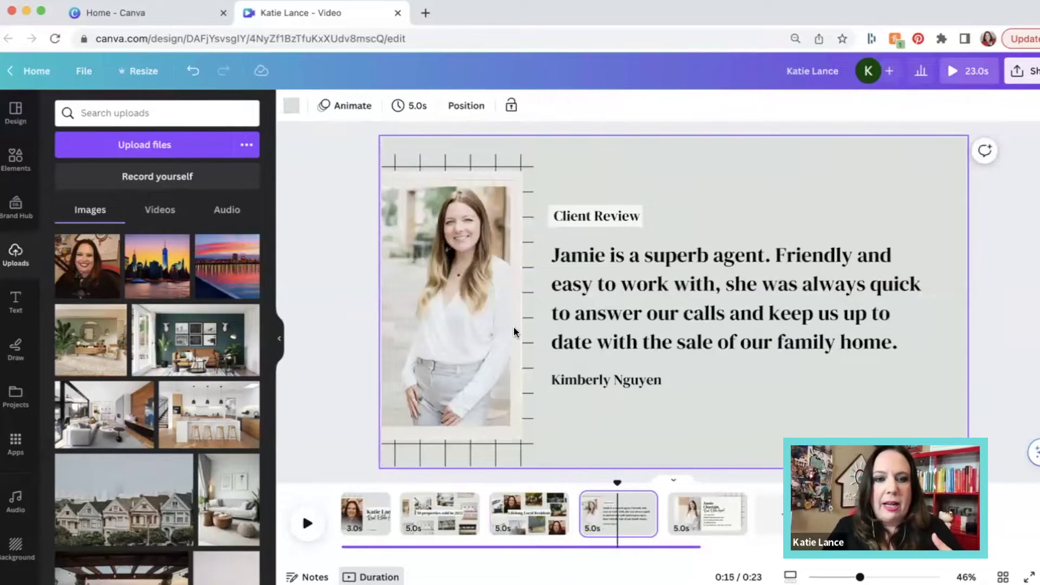
Delete the Client Review portrait and fill its frame with the uploaded living-room photo
double_click(485, 324)
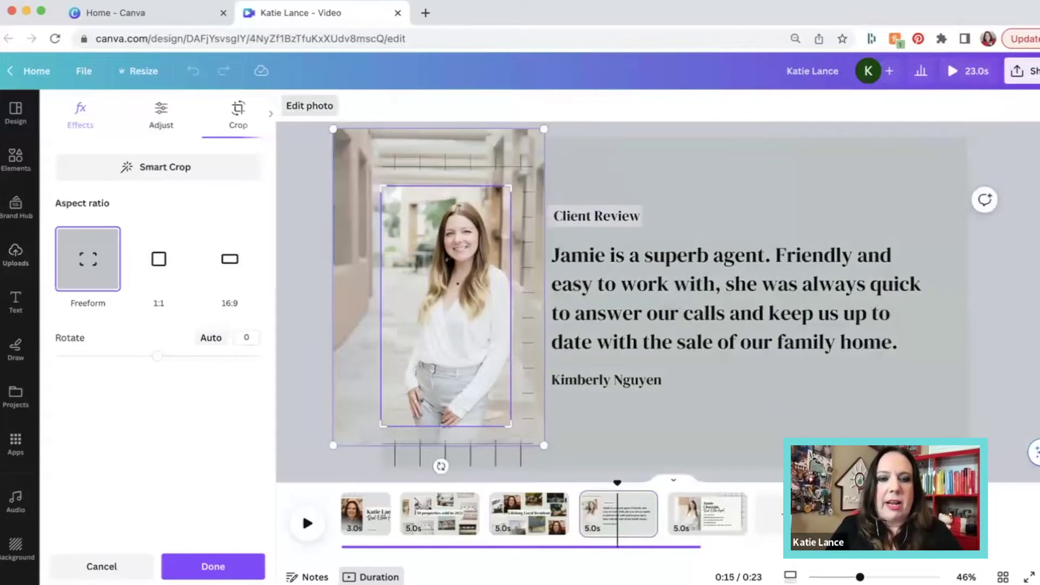
key(Delete)
key(Delete)
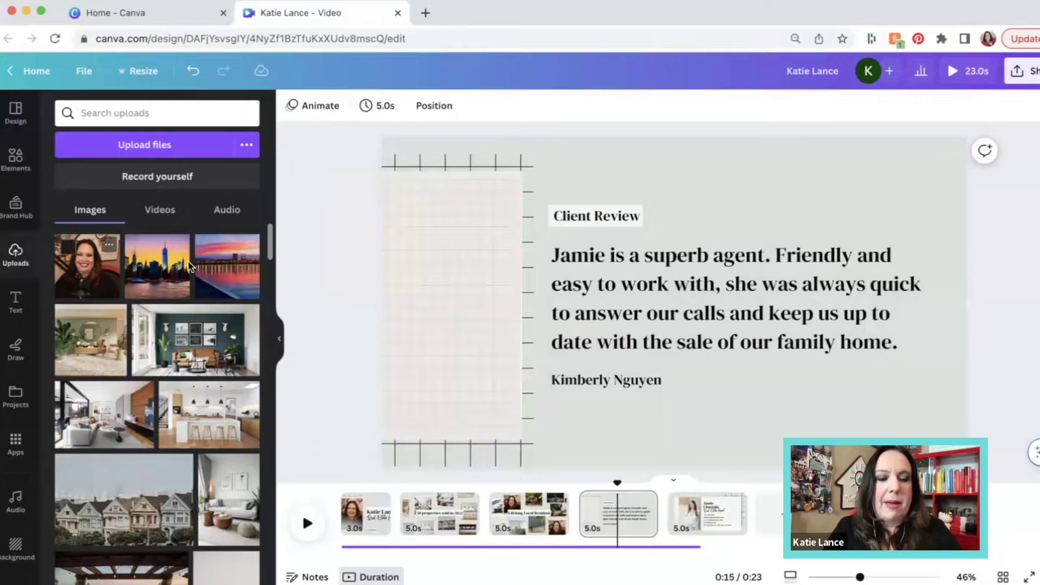
drag(87, 266, 116, 266)
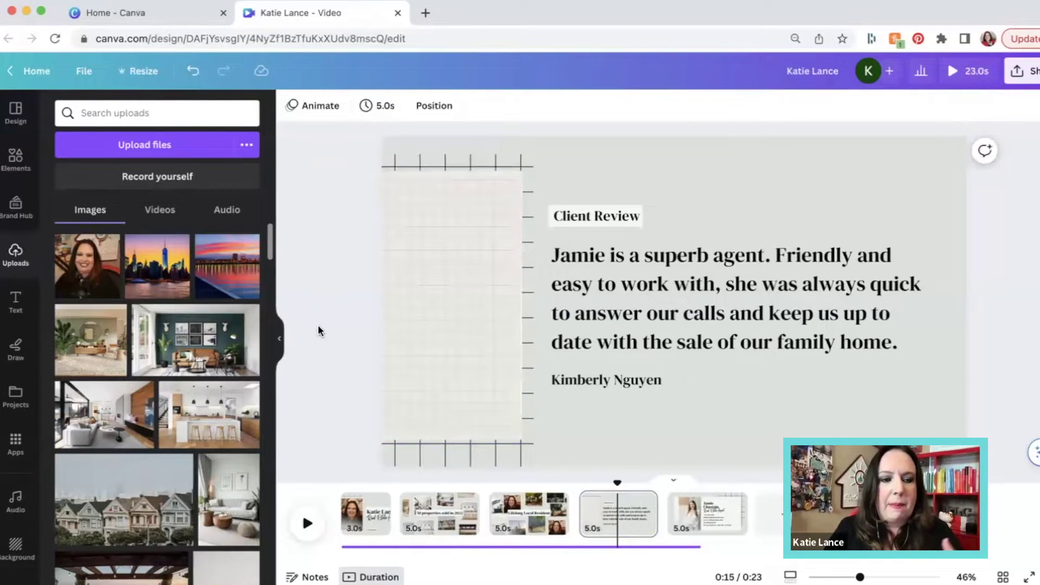
click(227, 497)
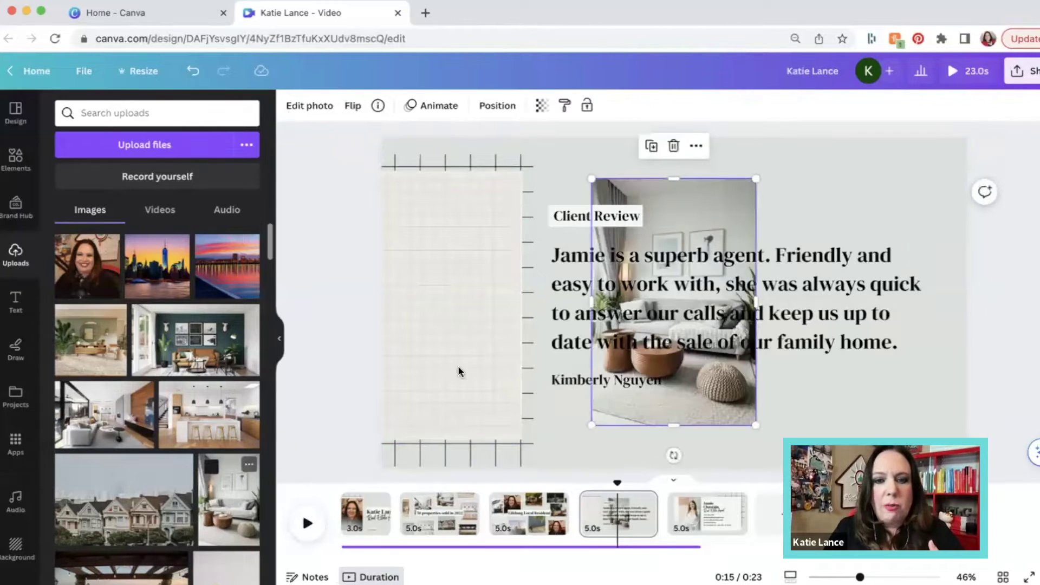
drag(661, 233, 423, 219)
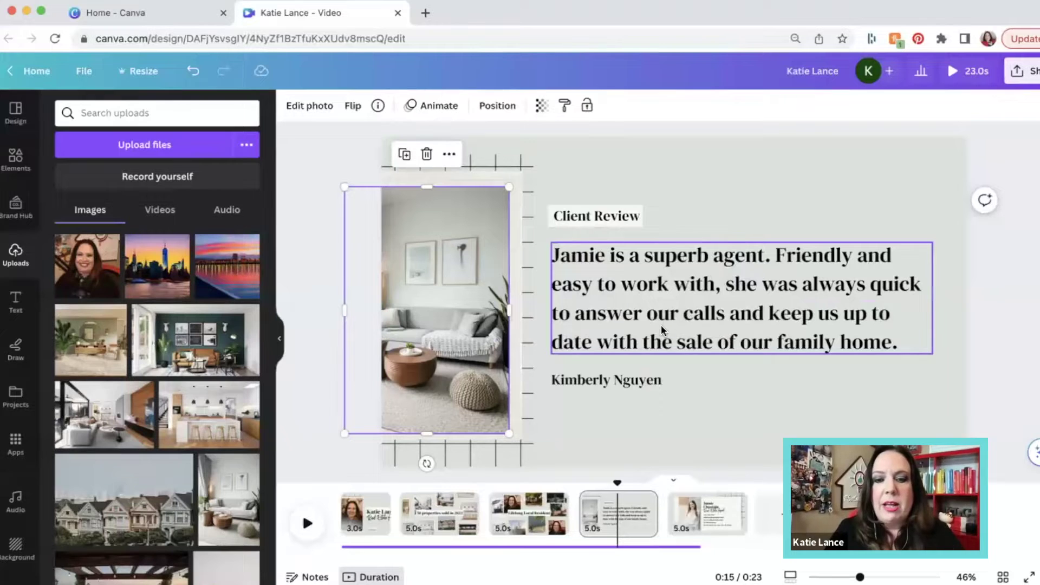
mouse_move(706, 514)
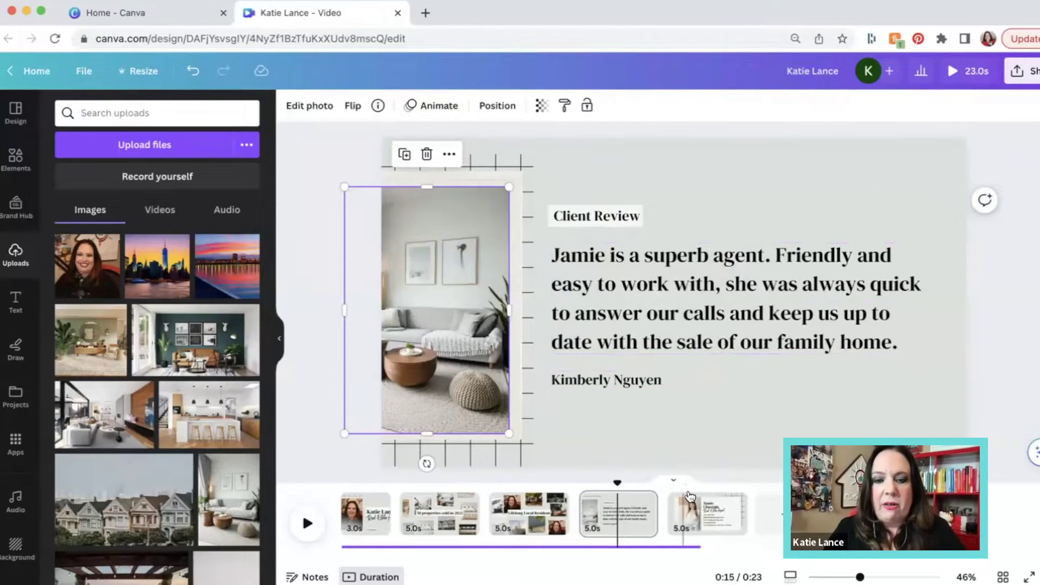
click(706, 510)
Replace the contact card portrait with the headshot, trimmed to sit left of the details
click(574, 308)
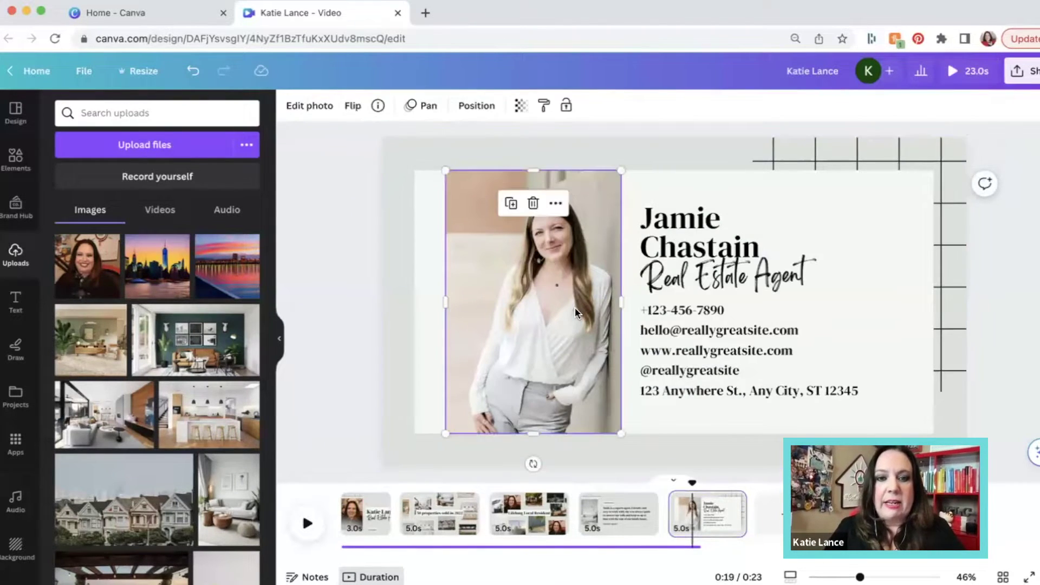
double_click(575, 307)
key(Delete)
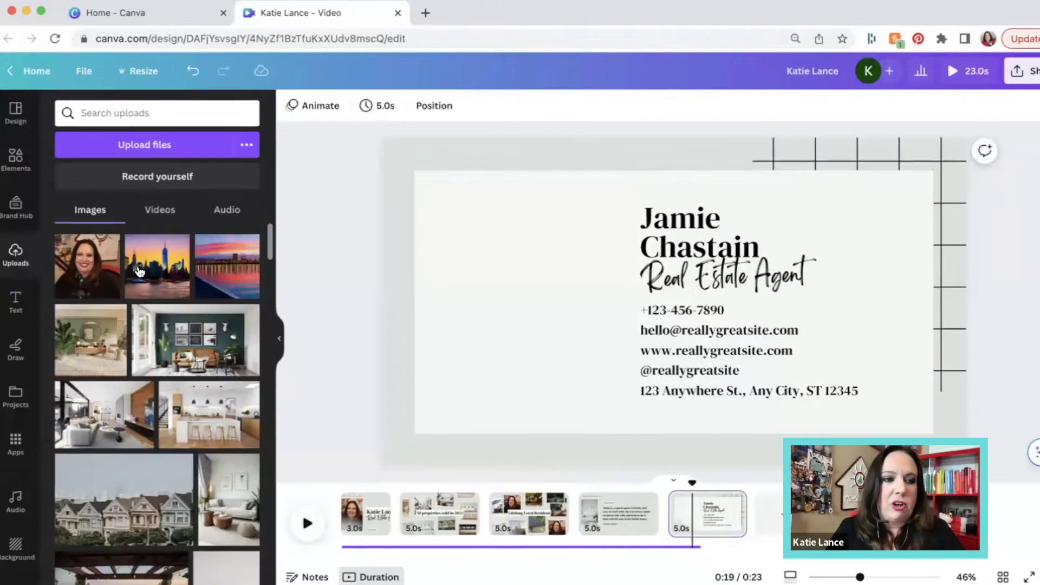
key(ctrl+z)
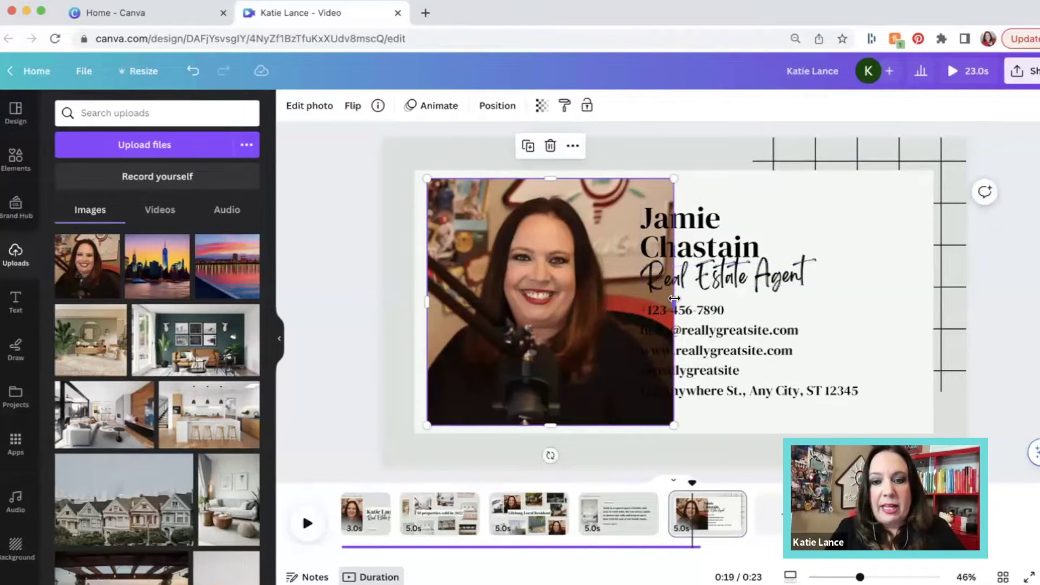
drag(674, 300, 625, 299)
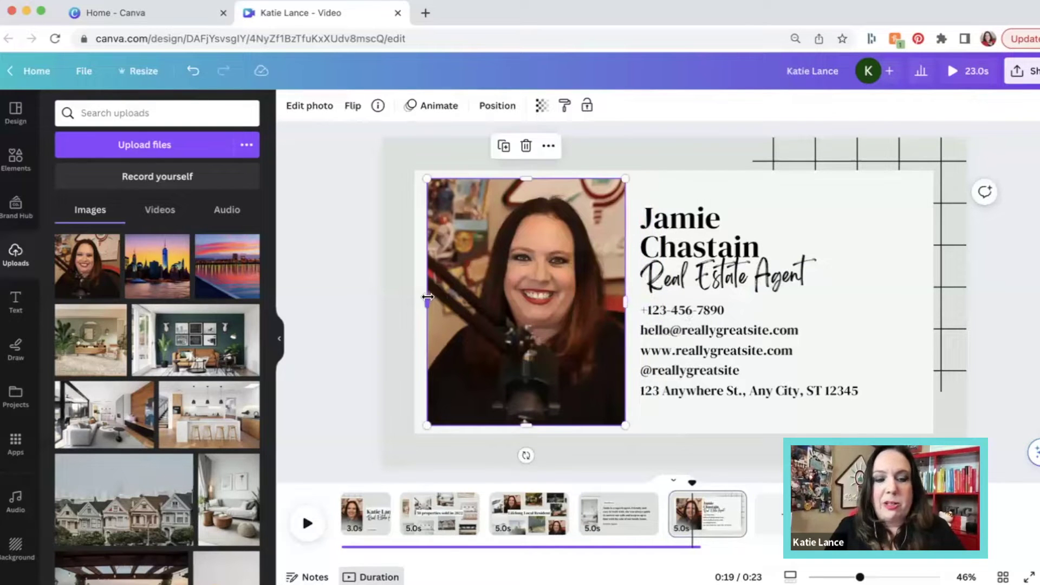
drag(427, 300, 450, 298)
drag(524, 298, 501, 298)
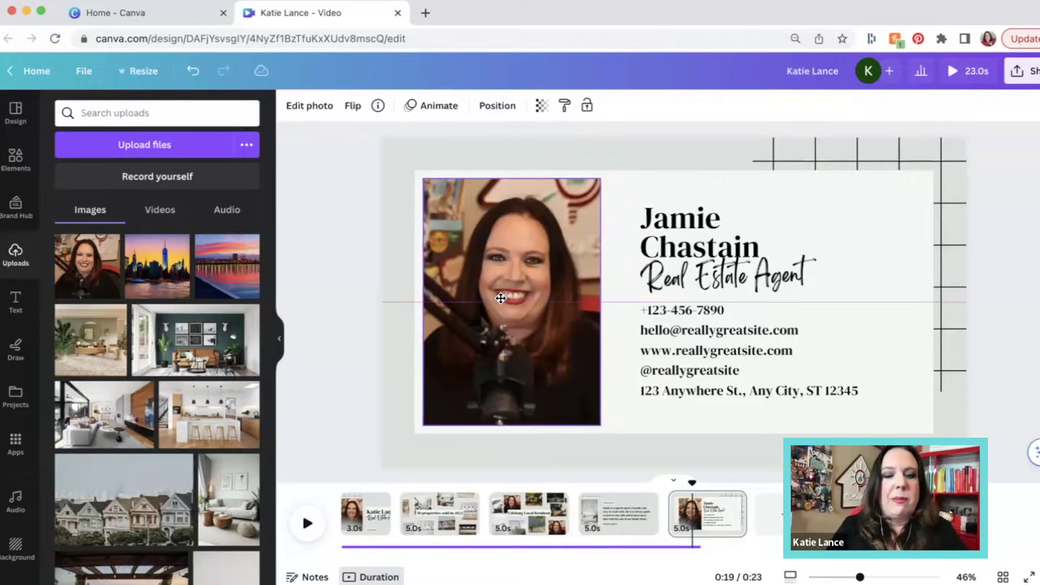
Change the agent's name to 'Katie Lance' and nudge it slightly upward
click(667, 234)
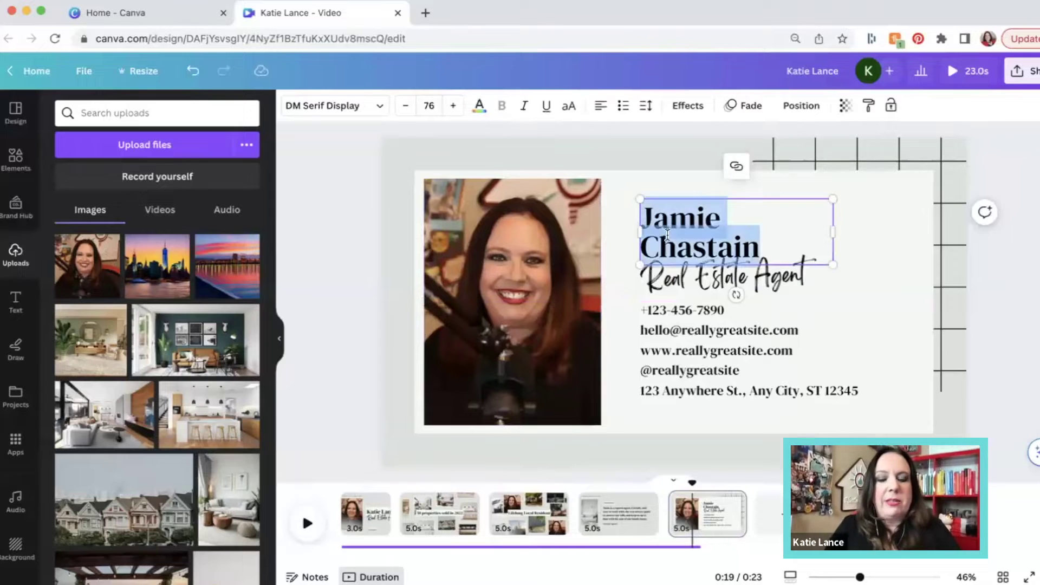
text(Katie Lance)
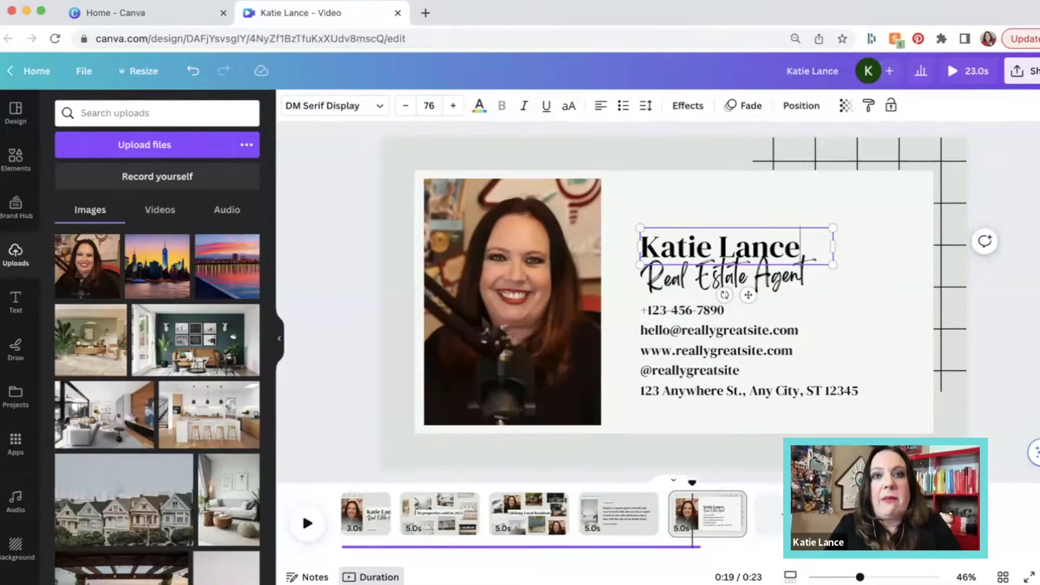
drag(694, 227, 695, 224)
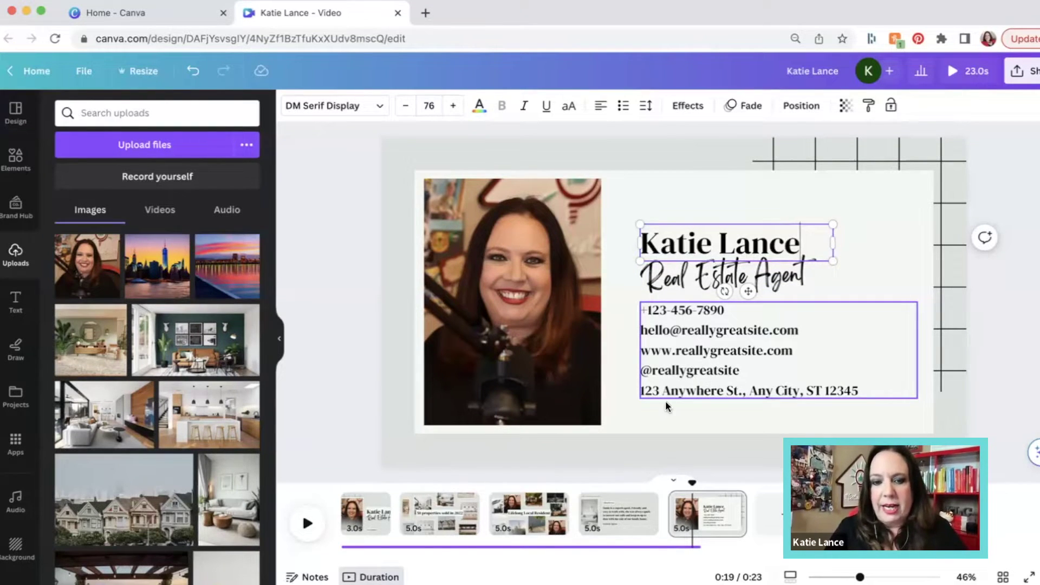
click(355, 520)
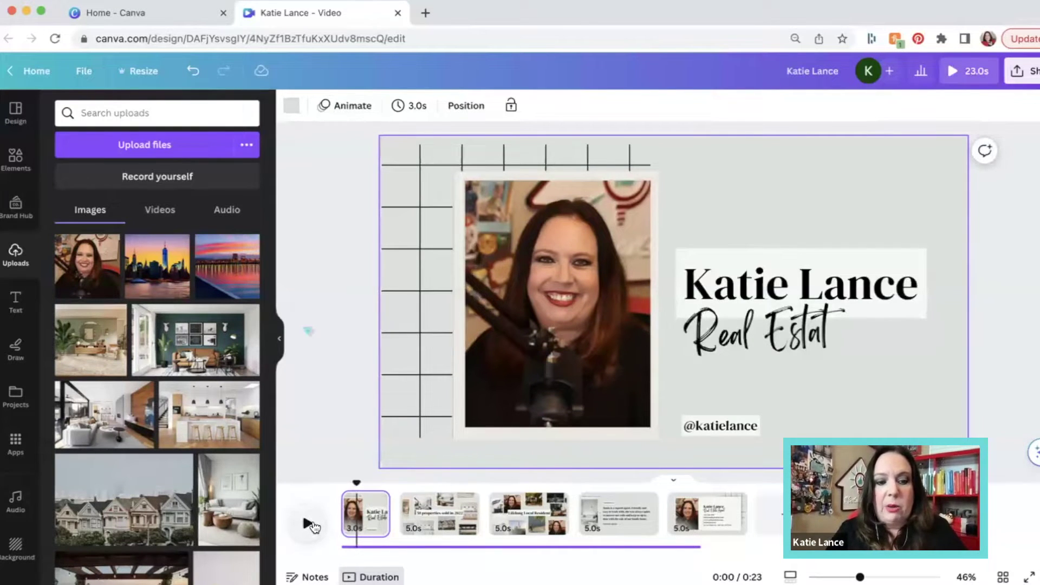
click(308, 523)
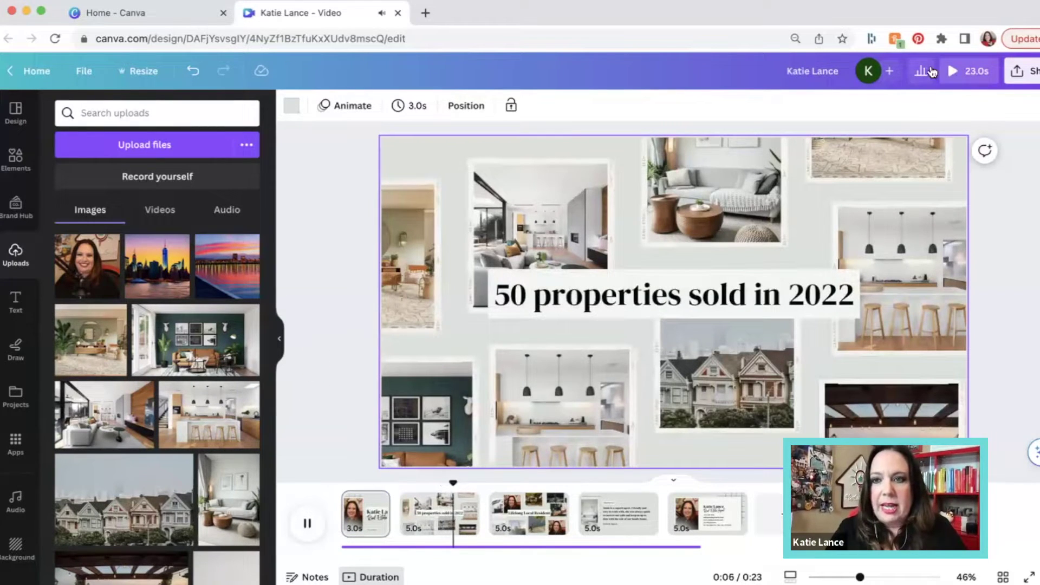
click(953, 71)
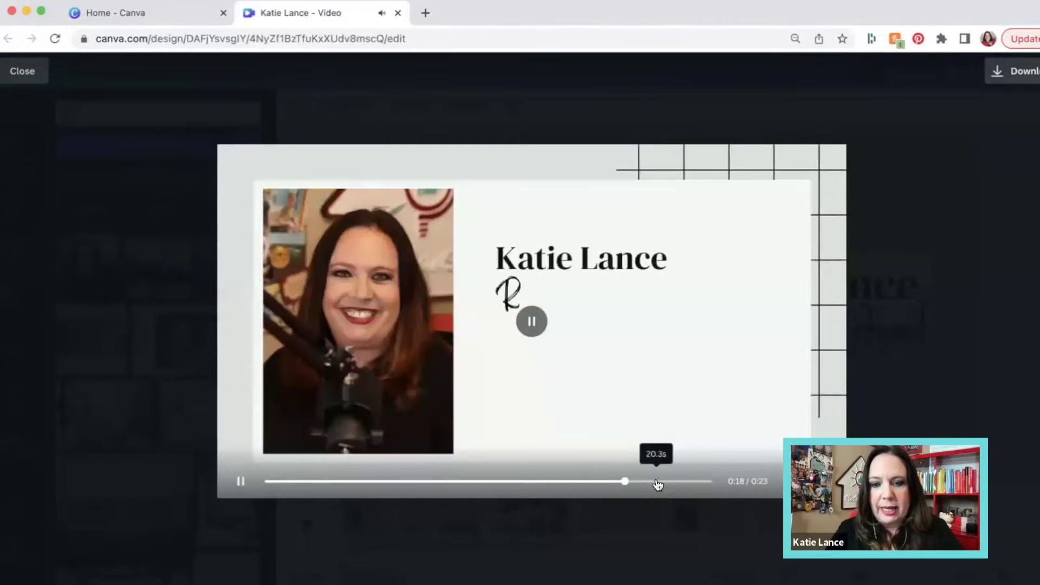
click(22, 72)
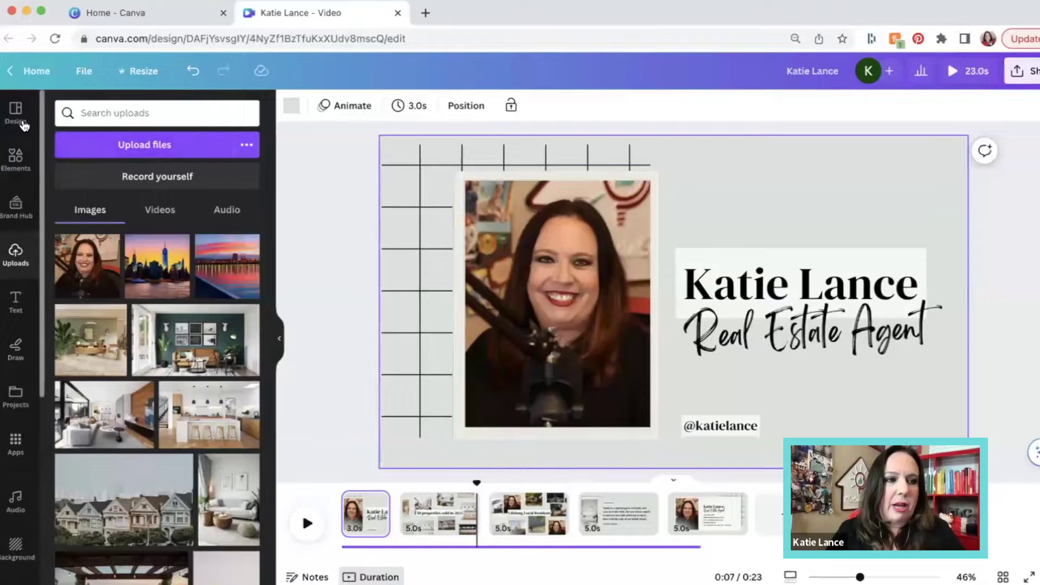
Hide the side panel and search the Design templates for 'real estate'
click(278, 331)
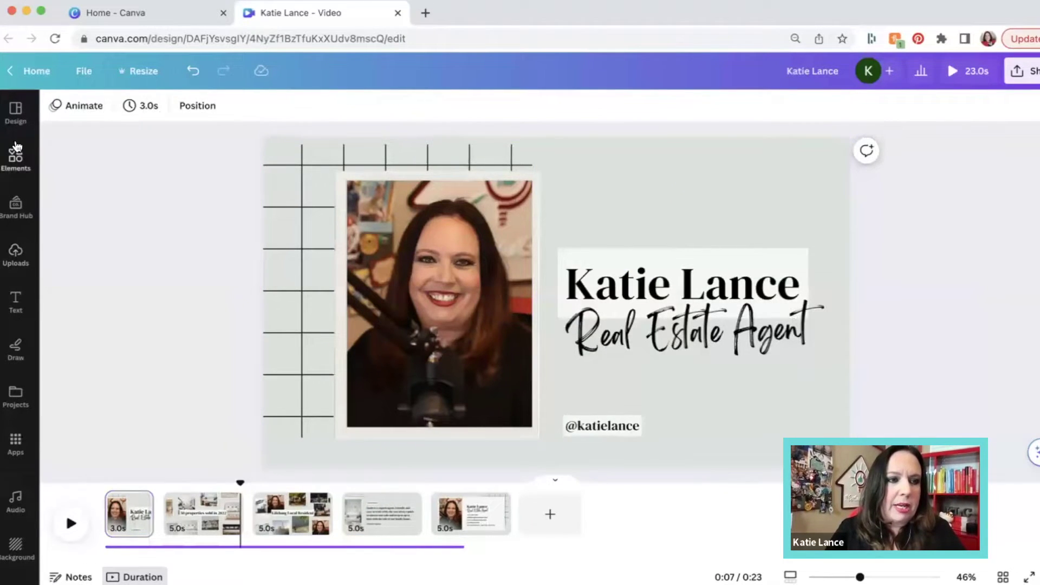
click(16, 155)
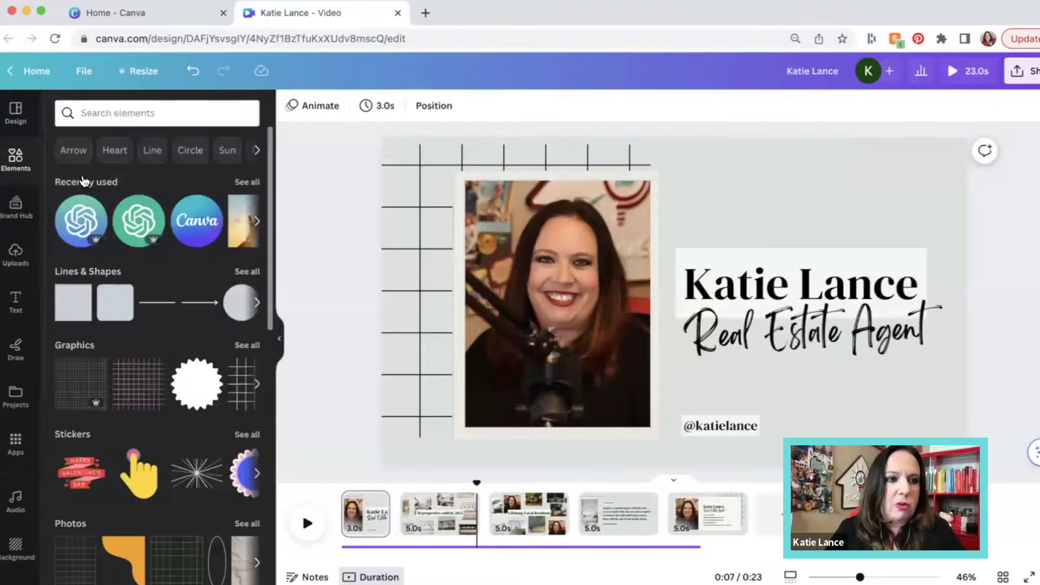
click(18, 113)
click(65, 111)
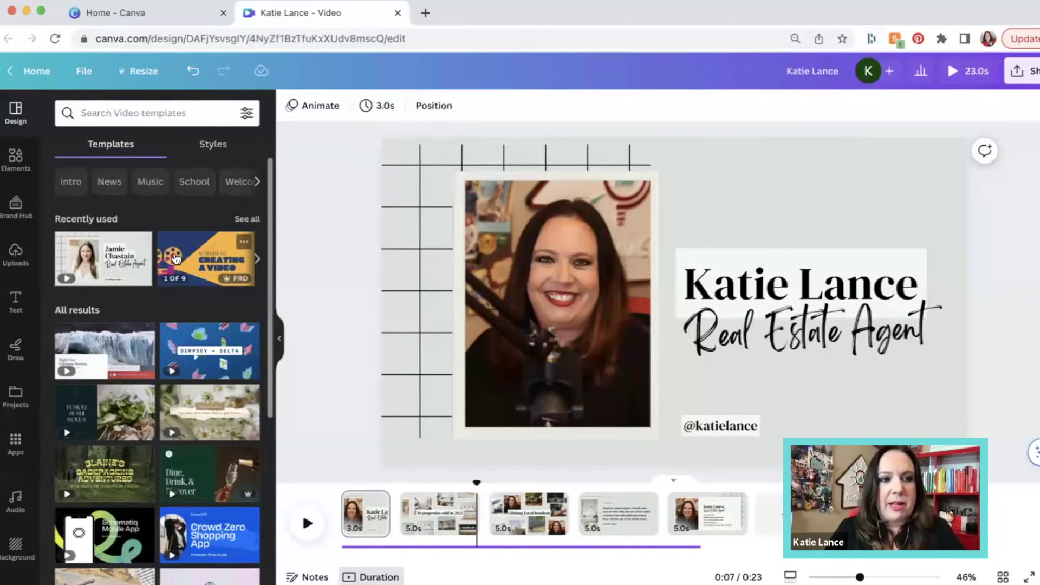
click(145, 114)
text(rea)
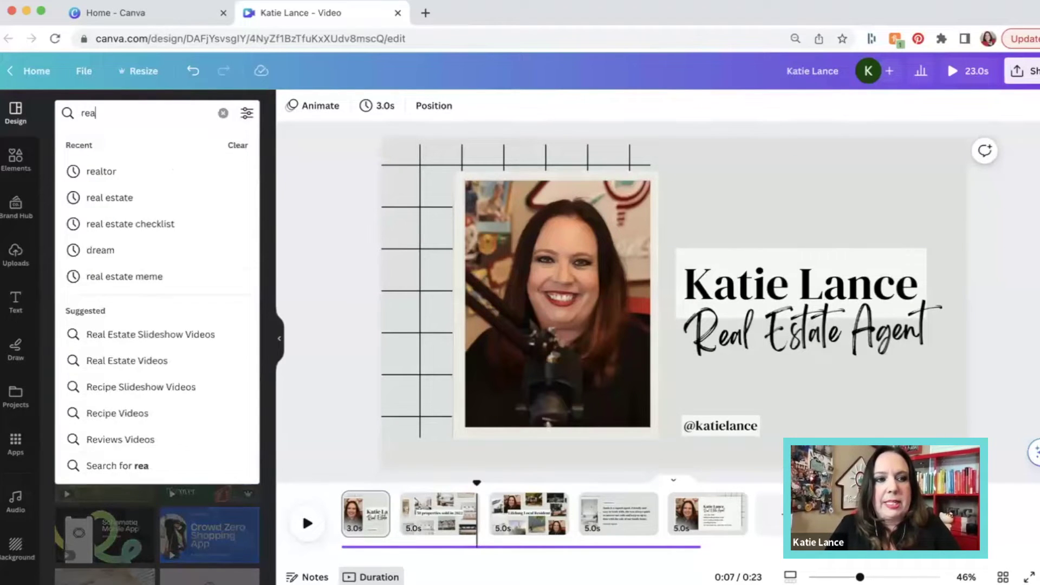
text(l es)
key(Return)
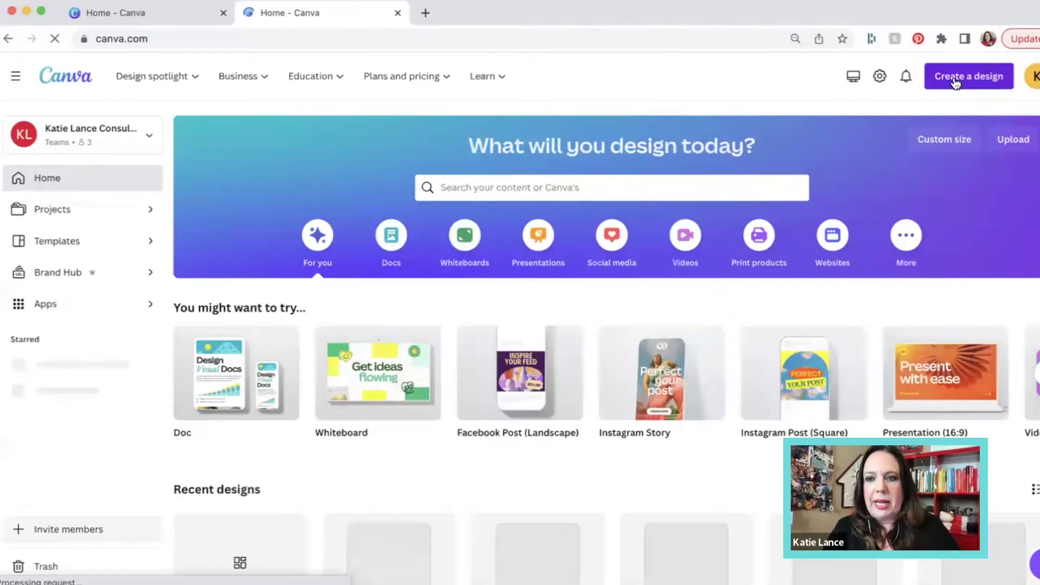
Create a blank Video design from Create a design and show the uploaded media
click(956, 83)
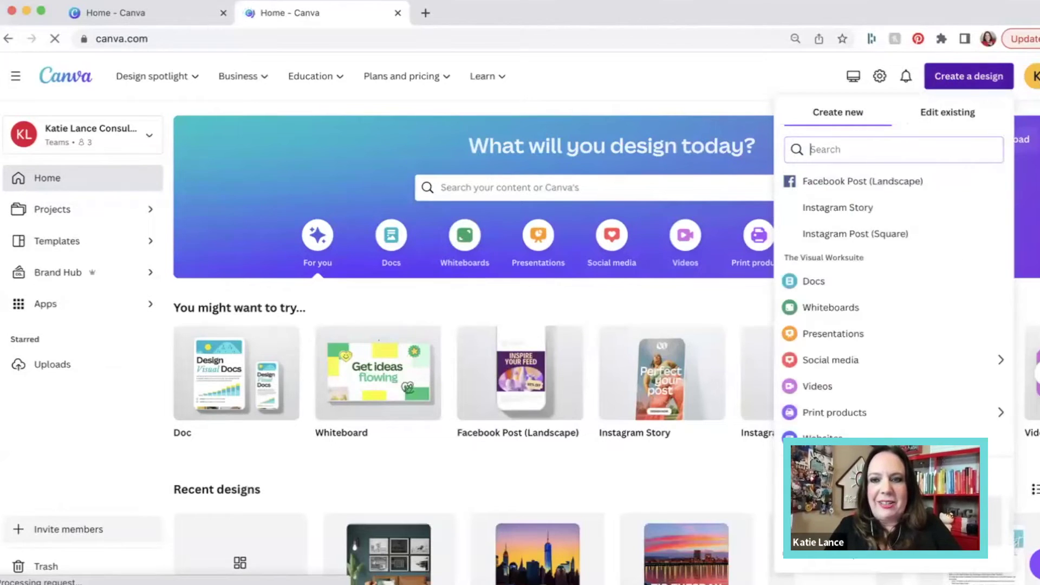
text(video)
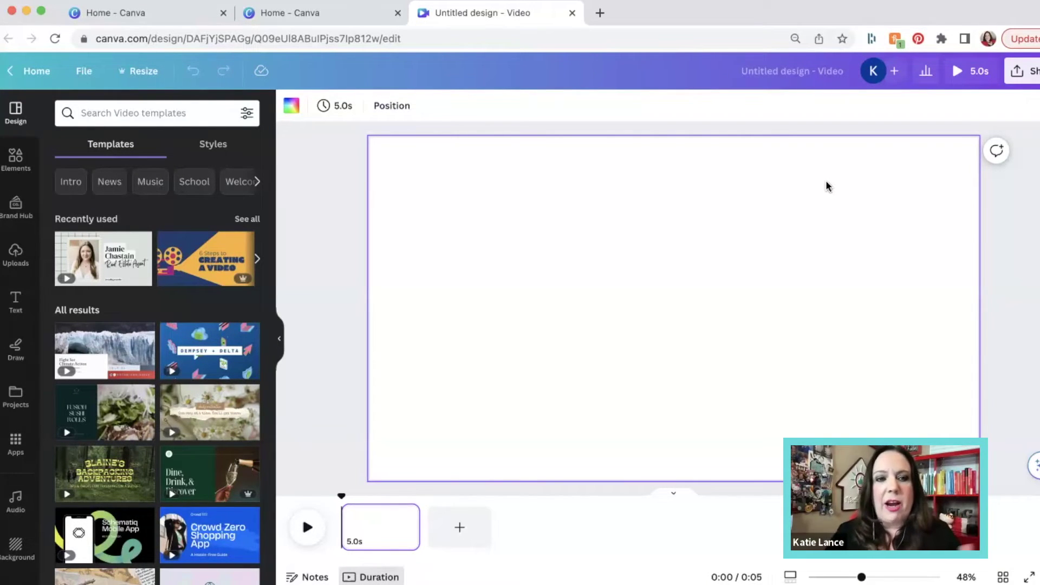
click(15, 254)
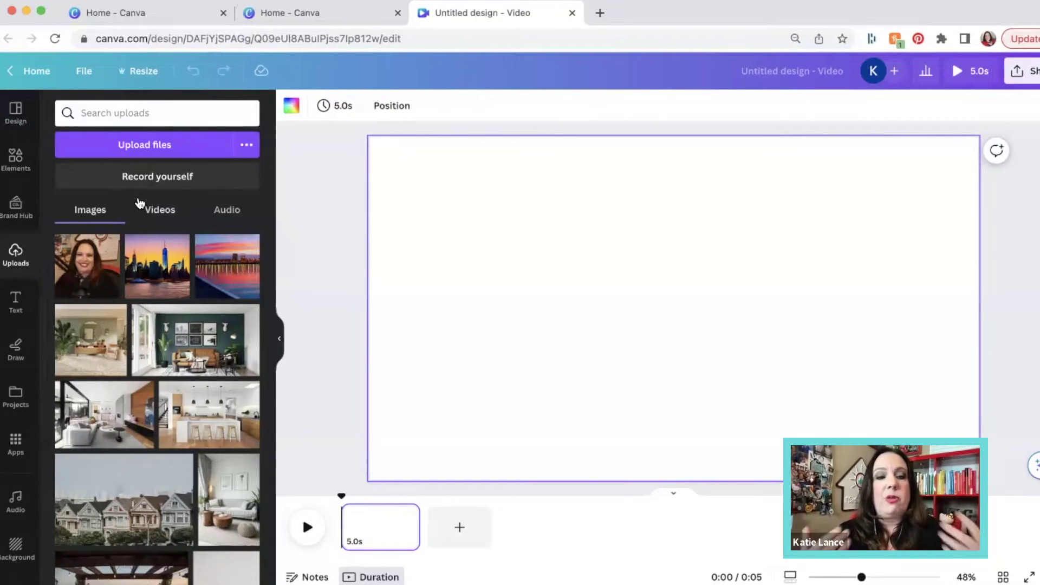
From the Uploads Videos tab, launch Record yourself to show a live webcam bubble
click(147, 209)
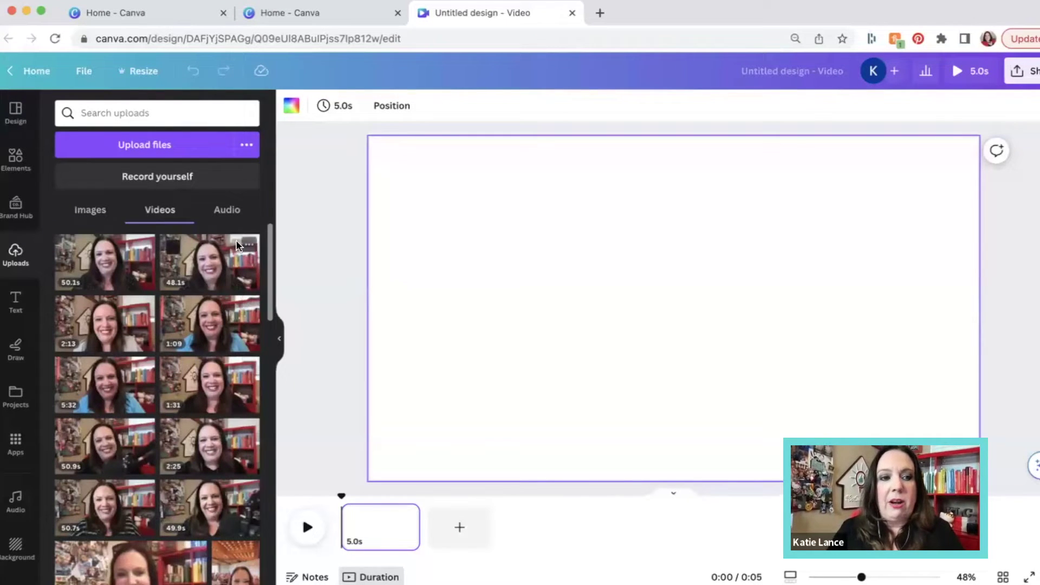
click(198, 183)
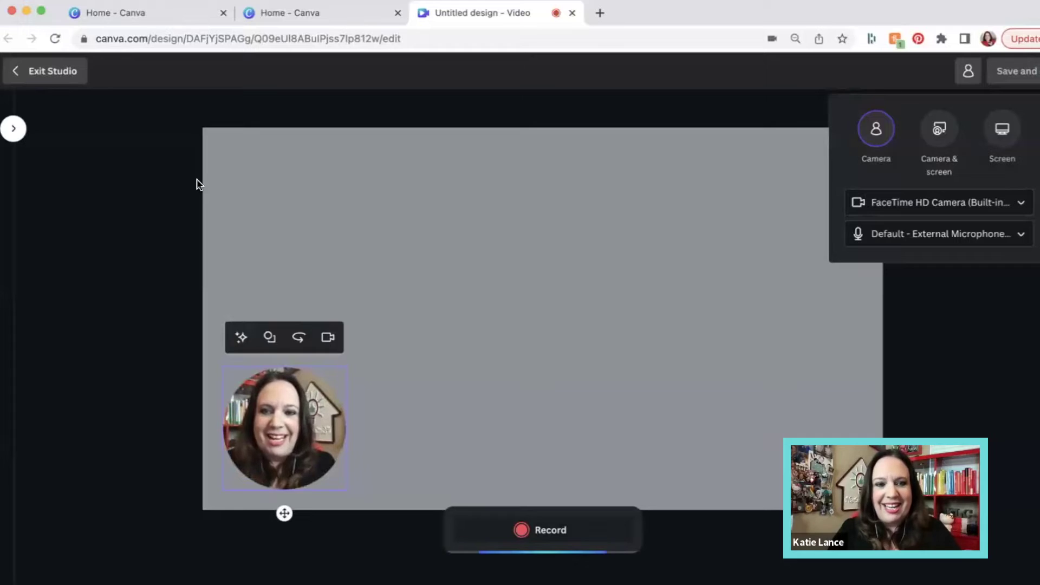
click(279, 340)
drag(312, 422, 329, 441)
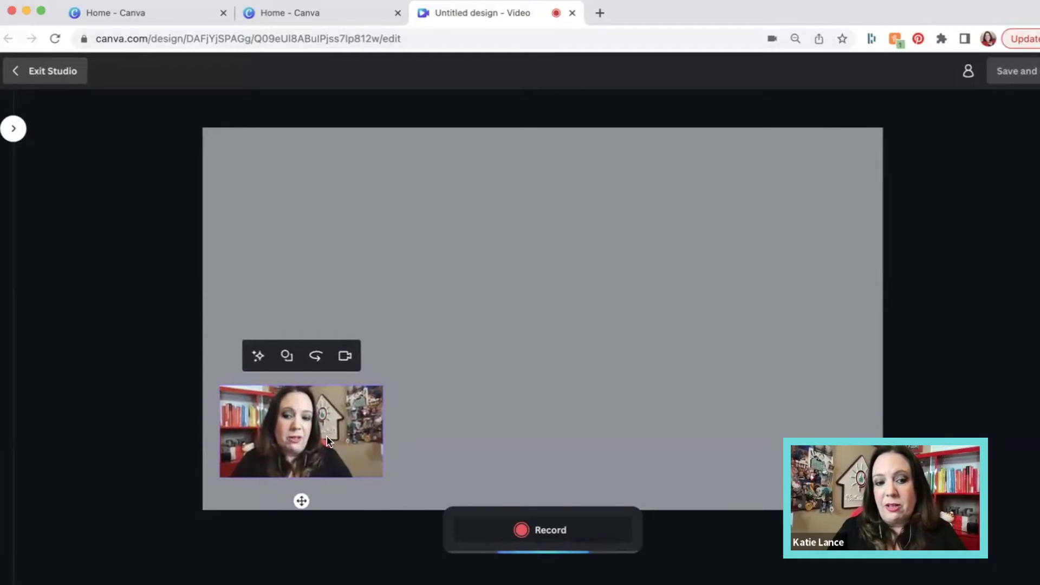
click(289, 358)
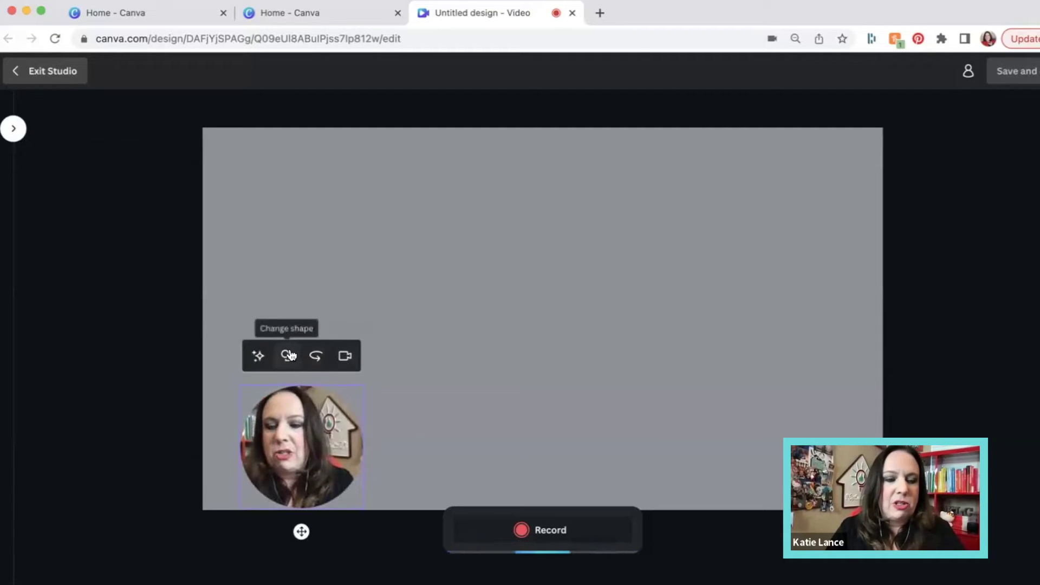
drag(305, 413, 285, 398)
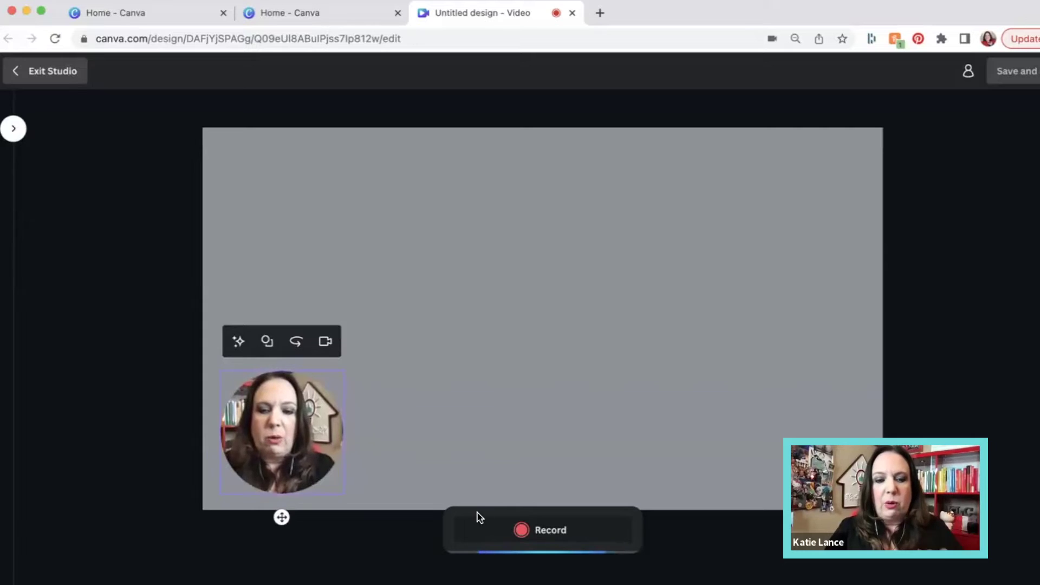
Record a 9.8-second on-camera clip and save it into the design as a circle
click(521, 530)
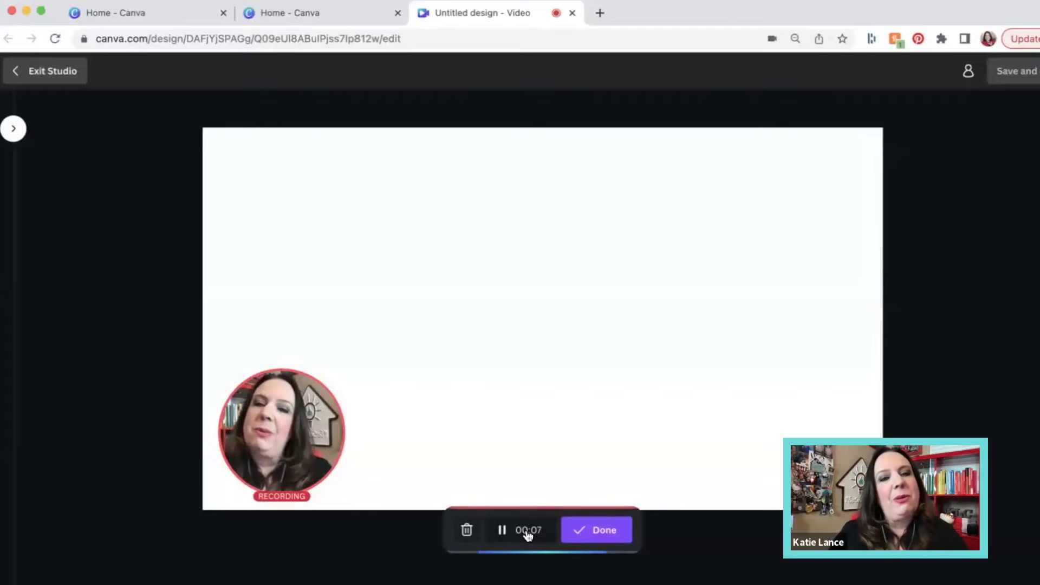
click(579, 531)
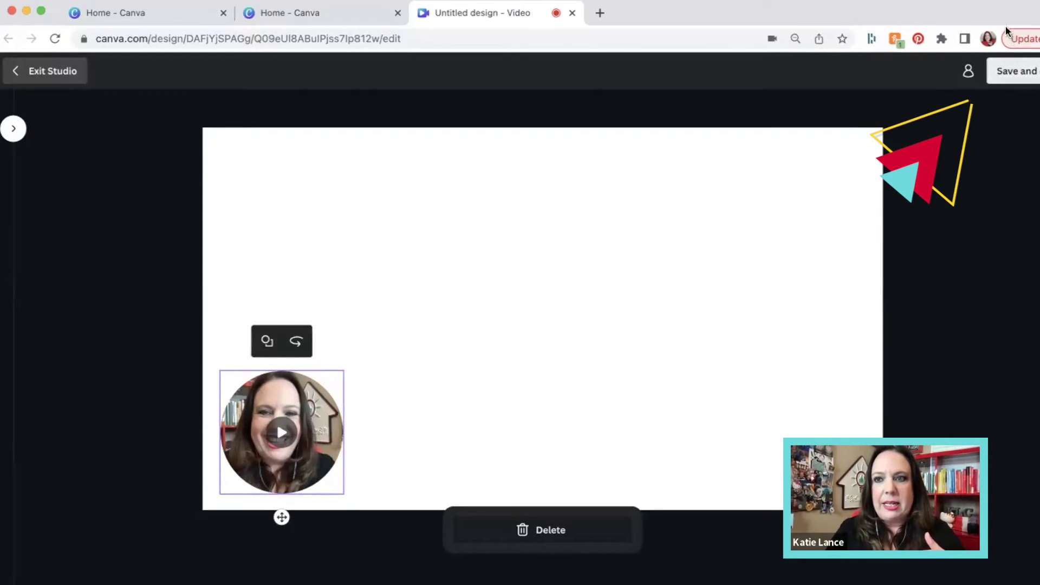
click(1017, 74)
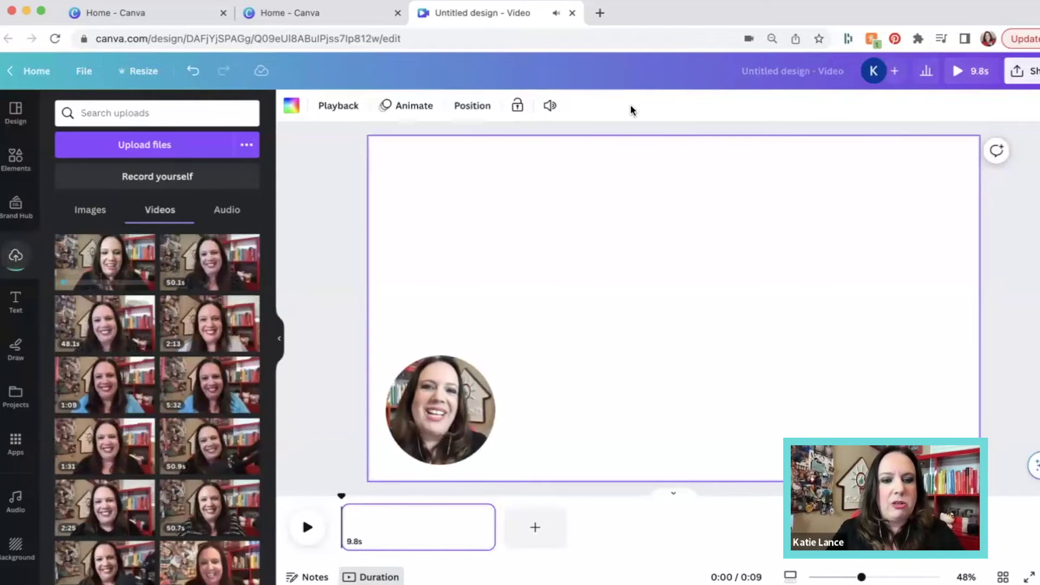
Make the Painted Ladies row-house photo the page background and enlarge the webcam circle
click(441, 412)
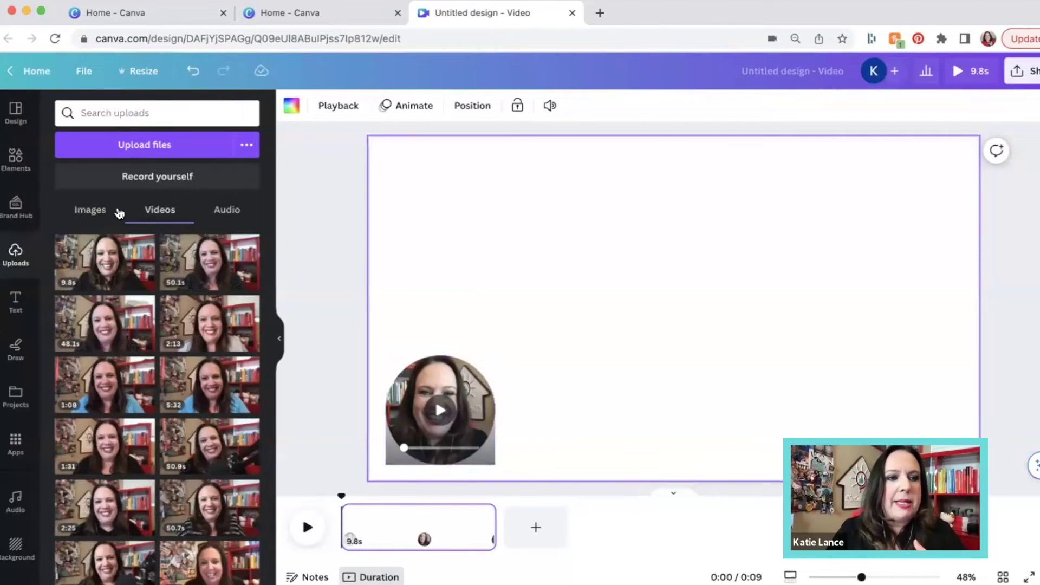
click(100, 213)
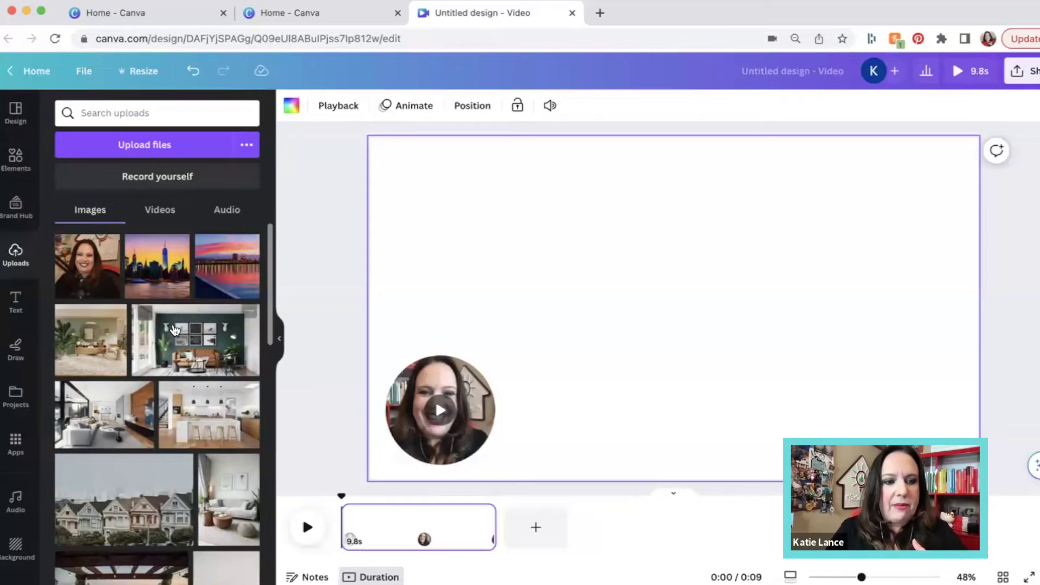
drag(183, 460, 338, 358)
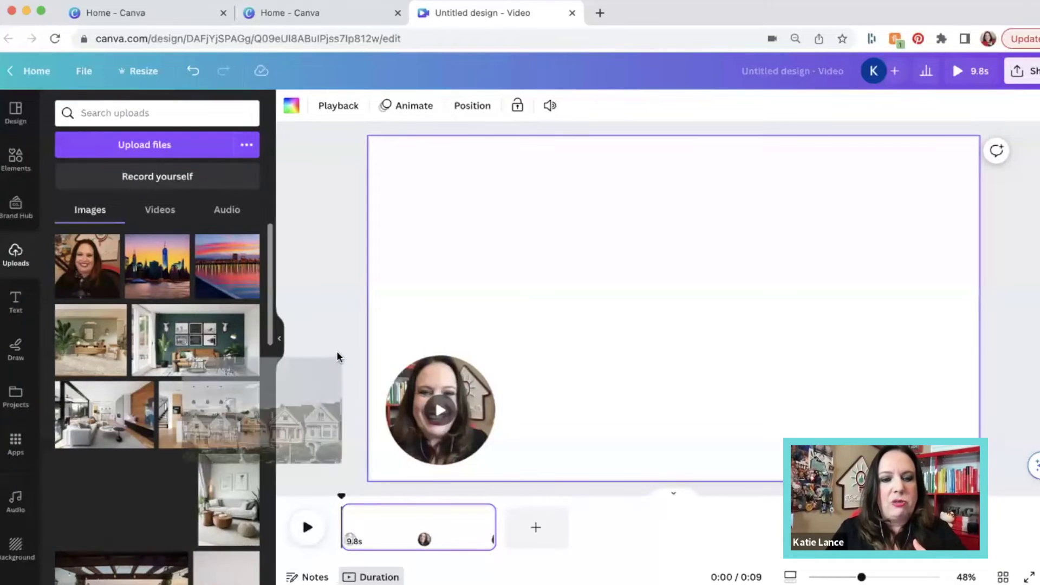
drag(398, 286, 399, 289)
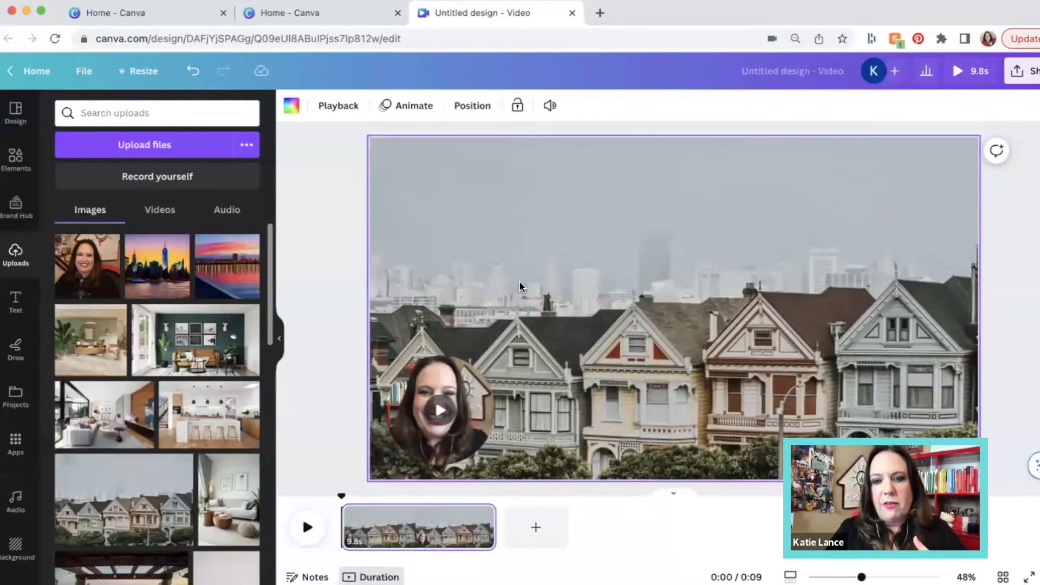
mouse_move(440, 410)
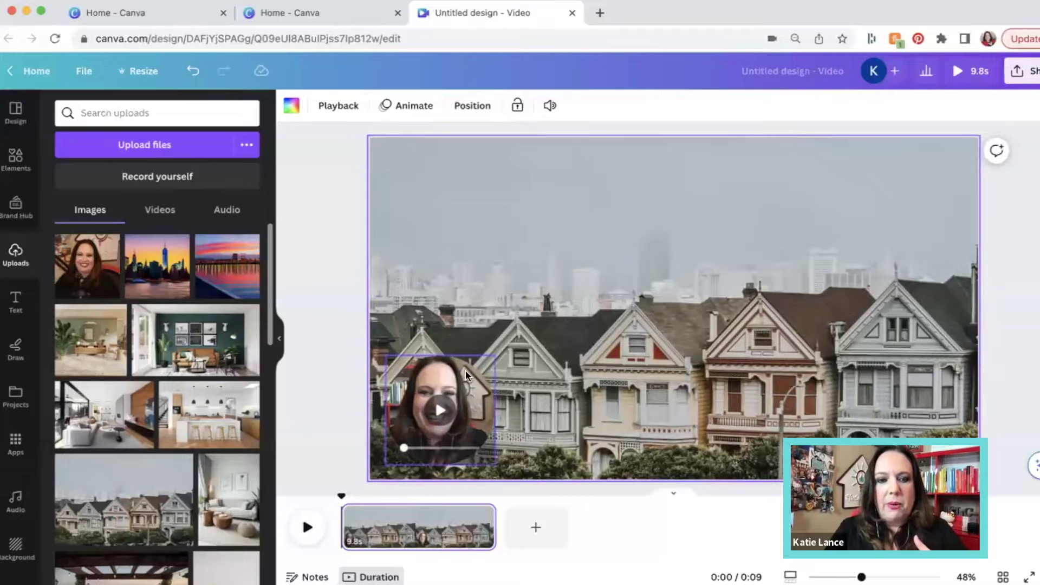
click(479, 370)
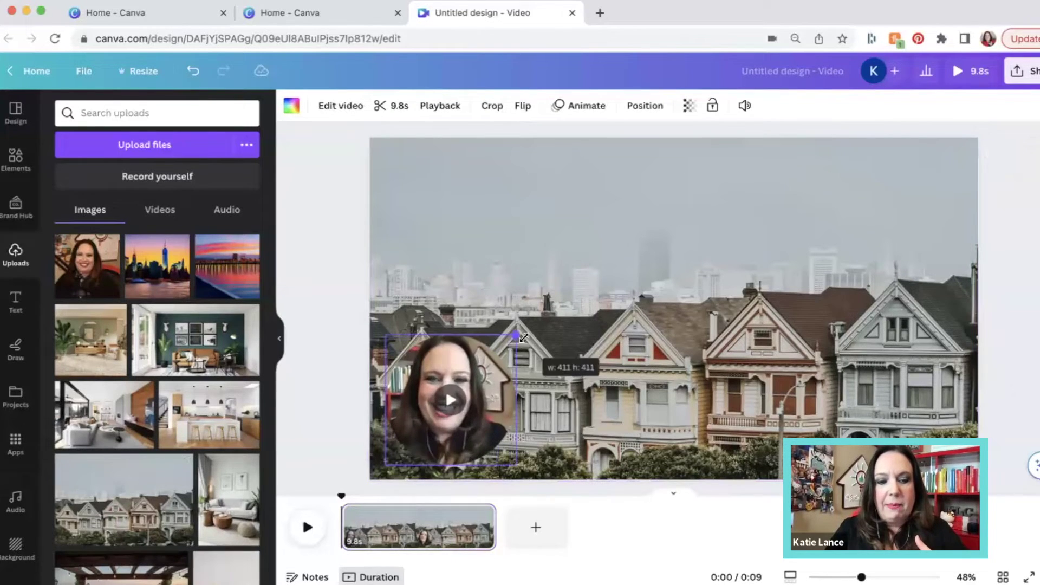
drag(504, 349, 522, 334)
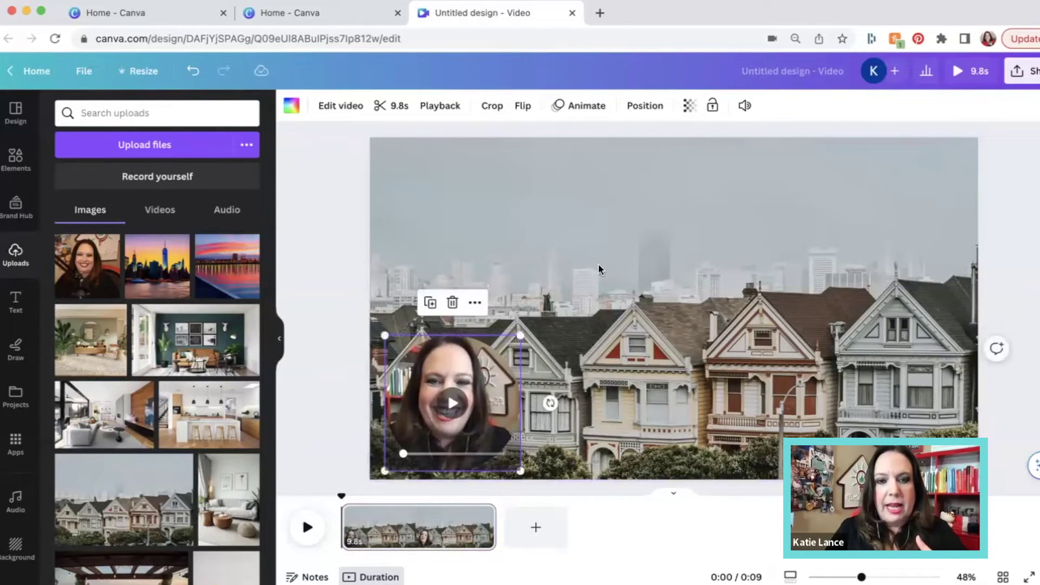
Add a small body text line and move it up into the sky area
click(15, 300)
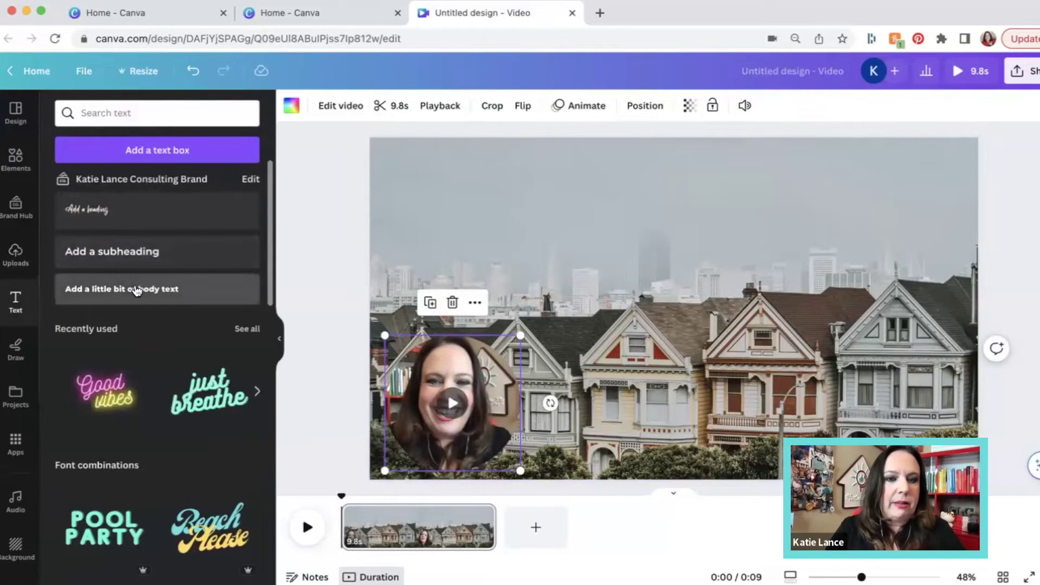
click(136, 290)
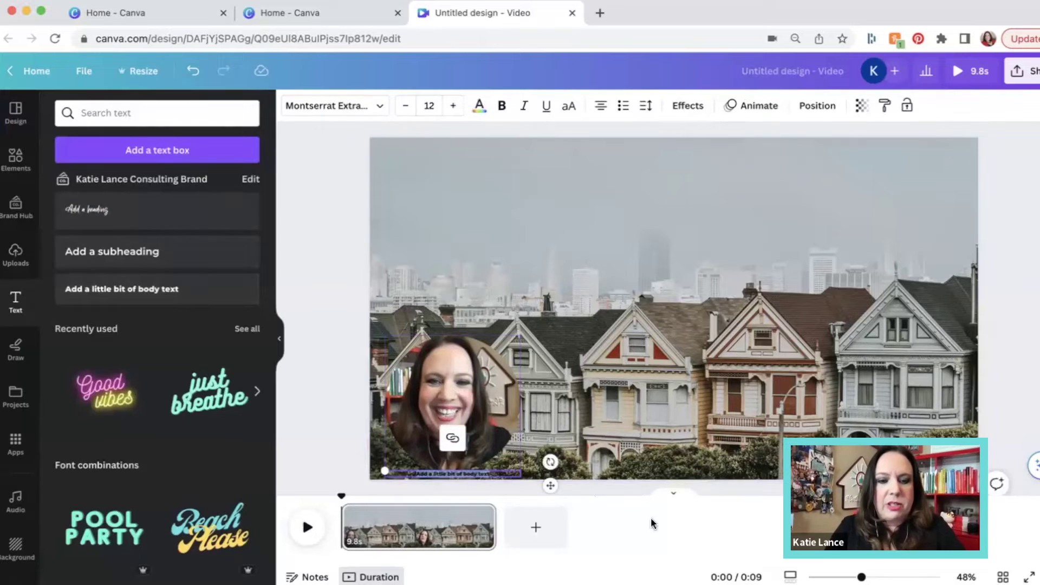
drag(491, 473, 492, 470)
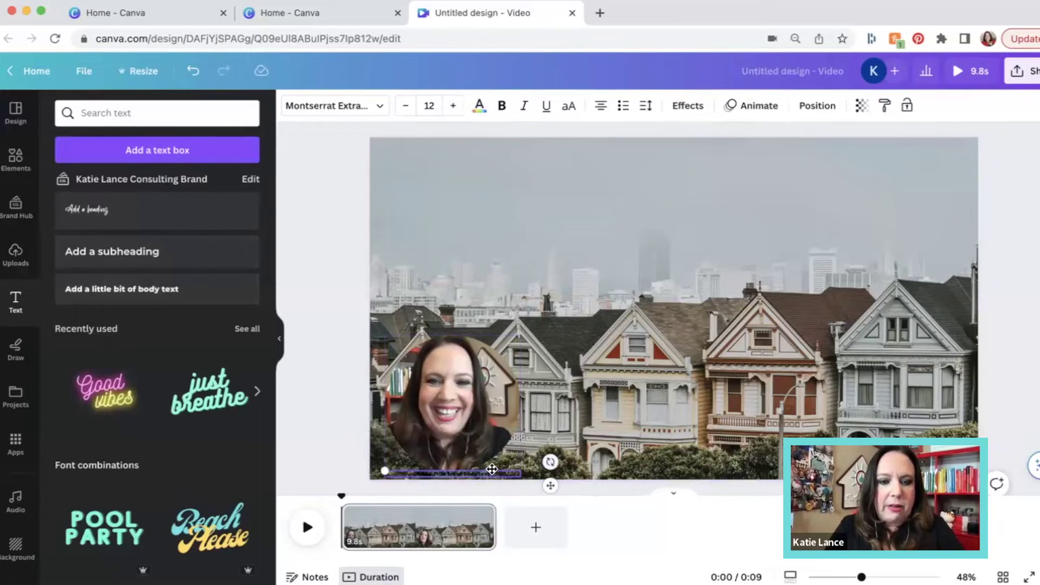
drag(505, 396, 493, 219)
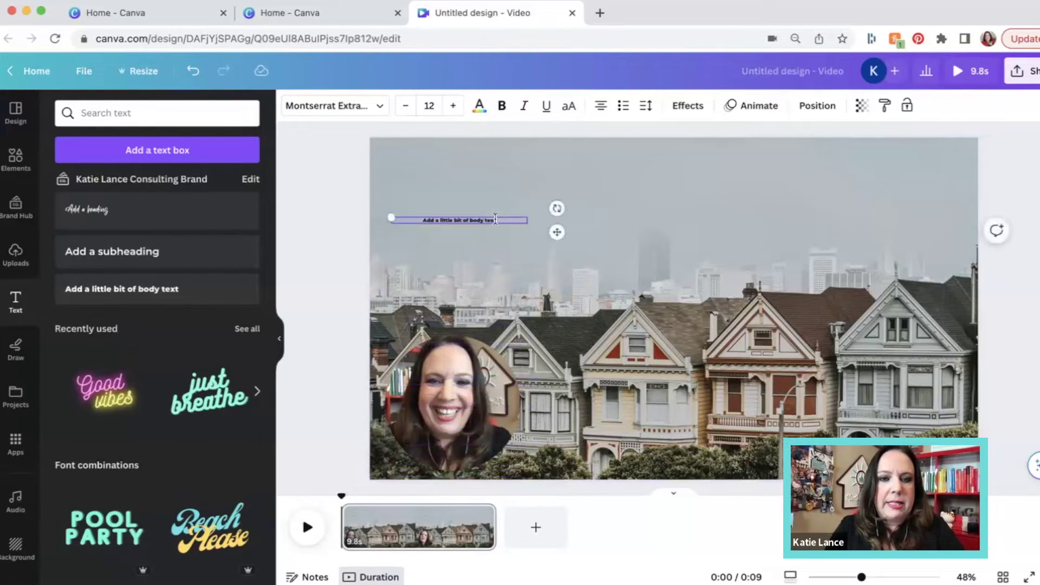
text(Sa)
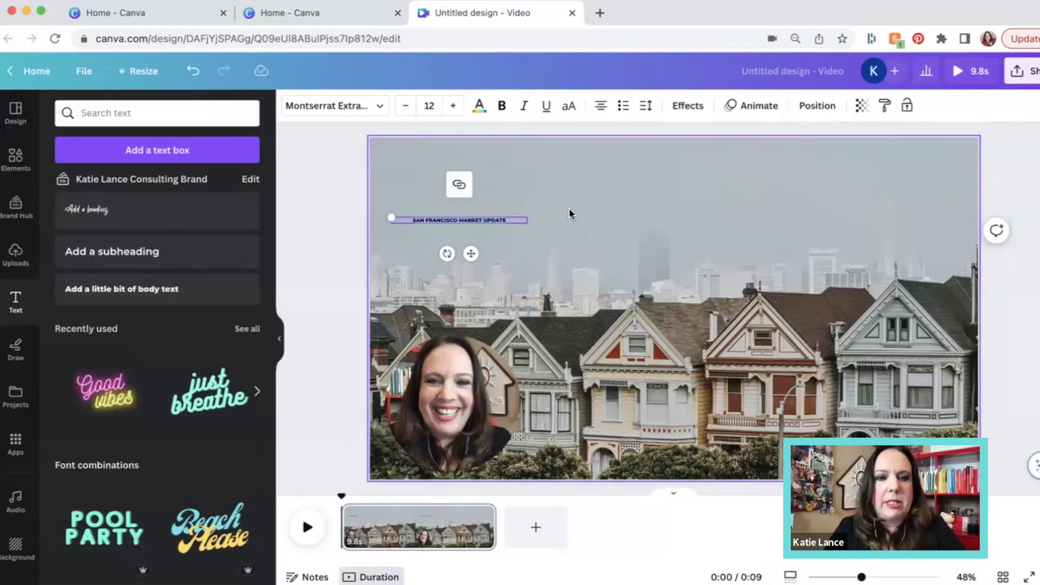
Set the title to size 65, widen it to two lines, left-align and enlarge it at top
click(431, 105)
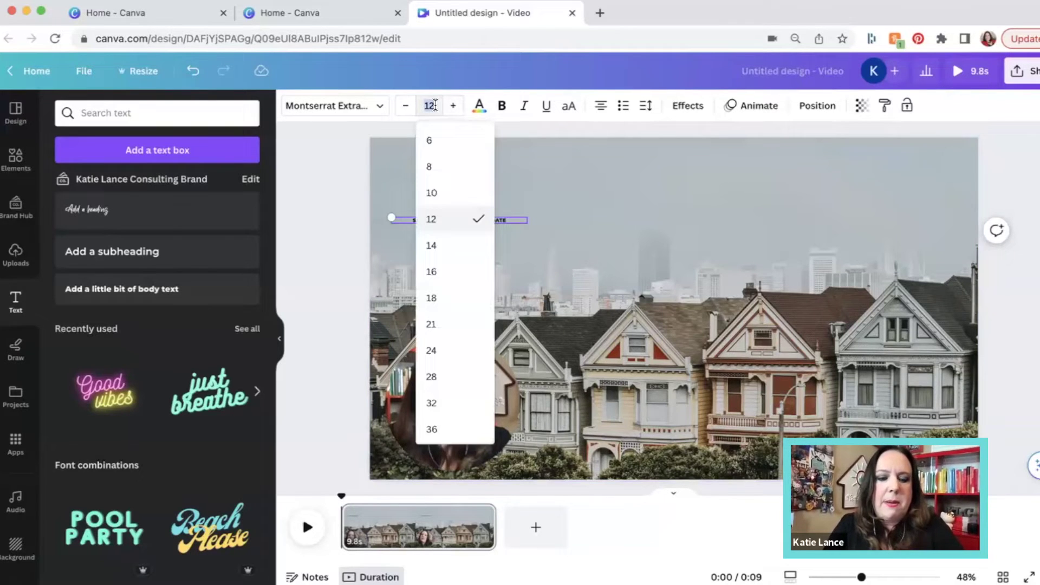
key(Return)
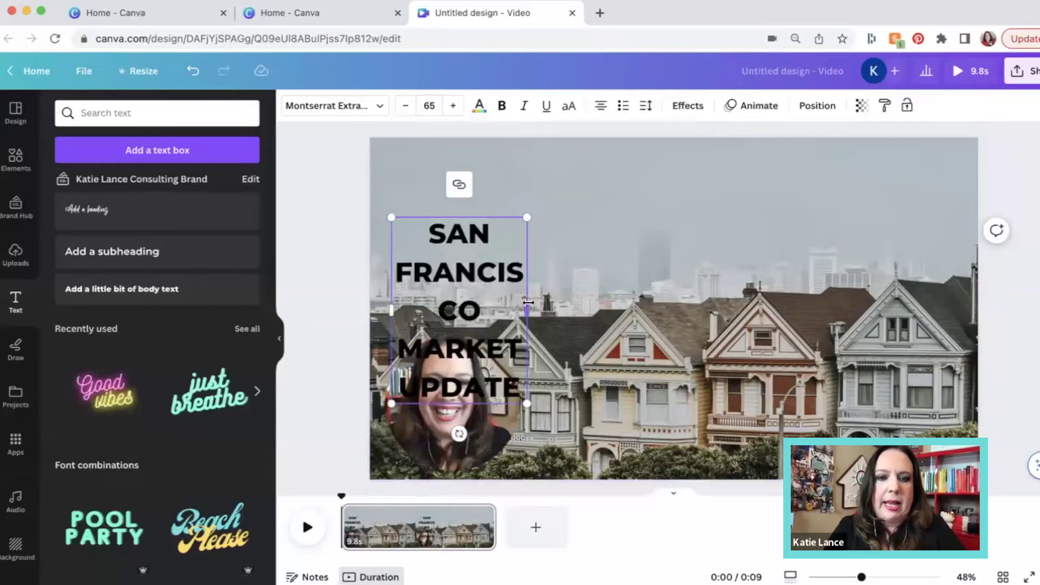
drag(527, 309, 732, 309)
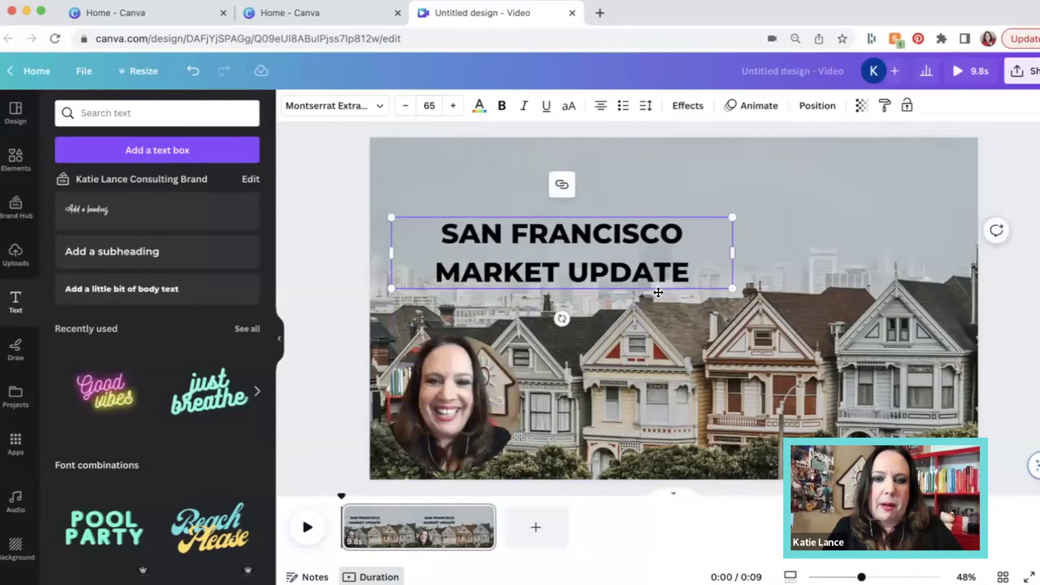
drag(658, 292, 644, 225)
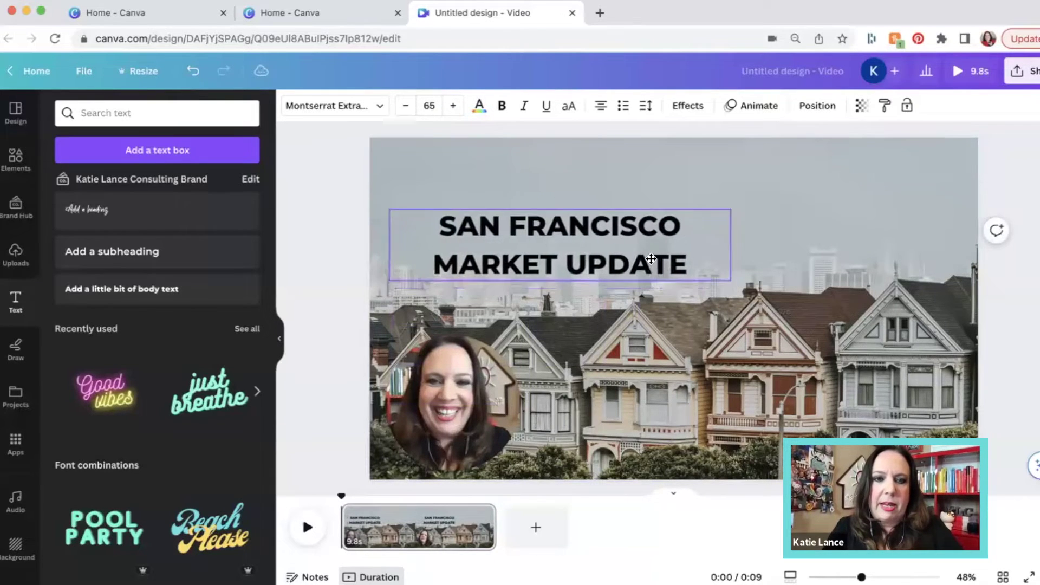
click(599, 110)
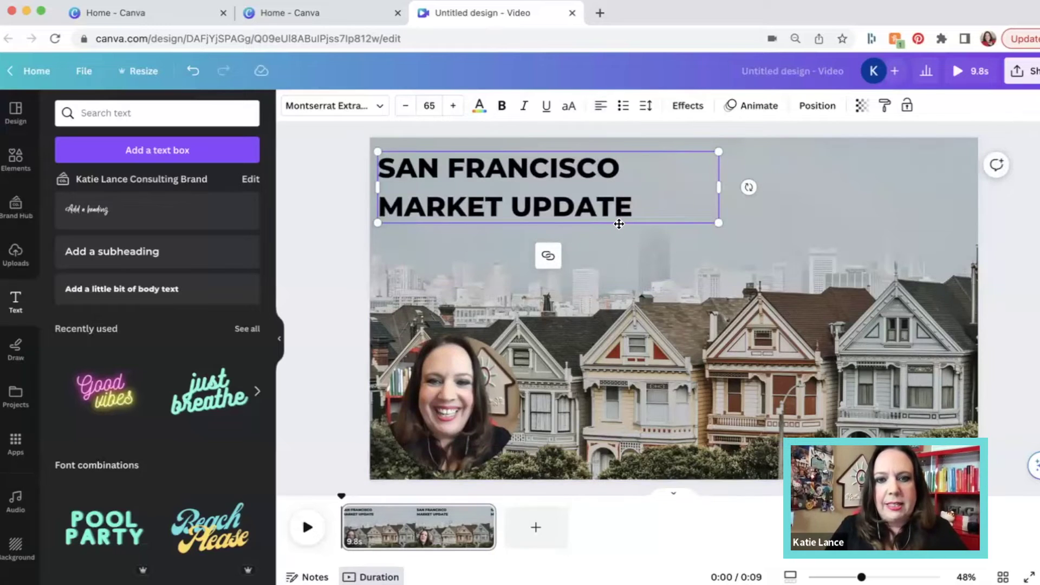
drag(619, 223, 626, 220)
drag(726, 221, 776, 231)
click(758, 280)
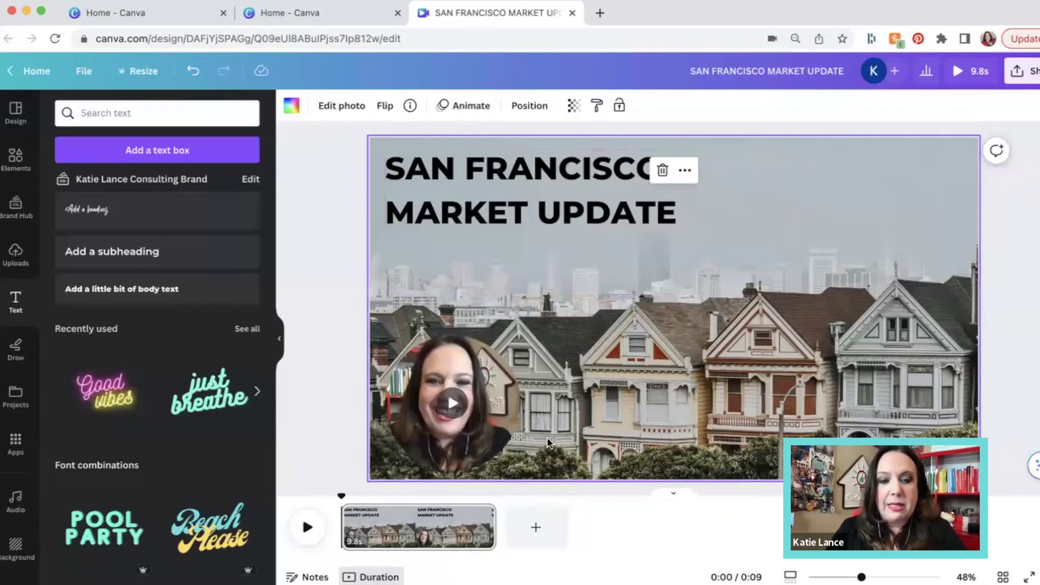
click(454, 403)
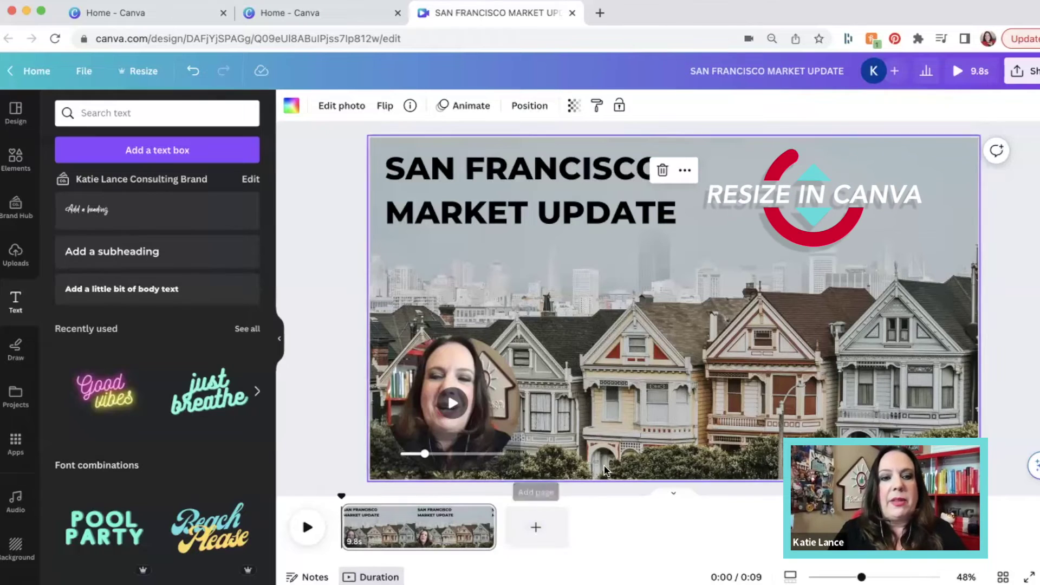
click(341, 326)
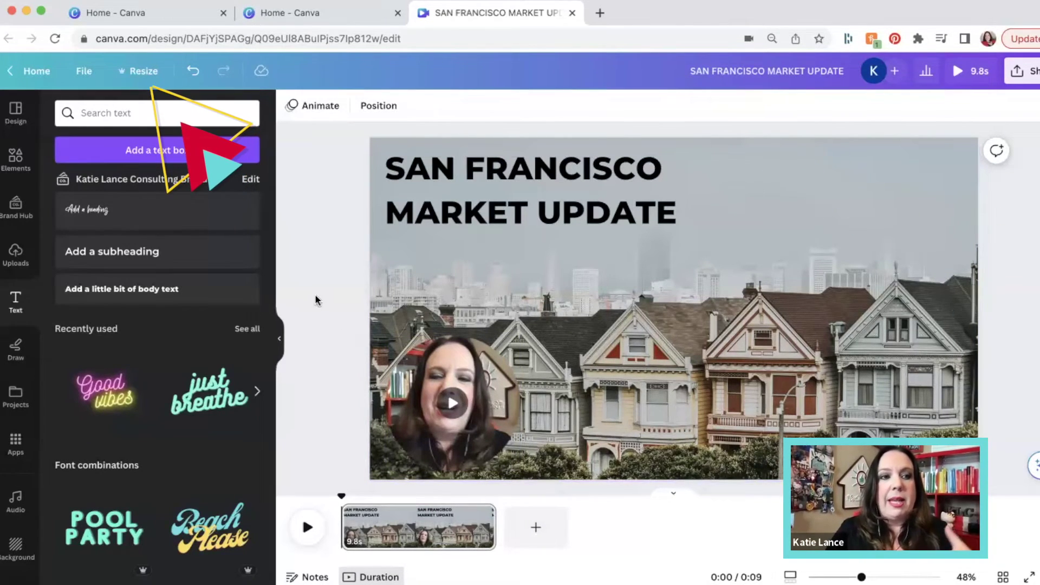
Create an Instagram Reel copy of the design by searching 'REEL' in Resize
click(143, 72)
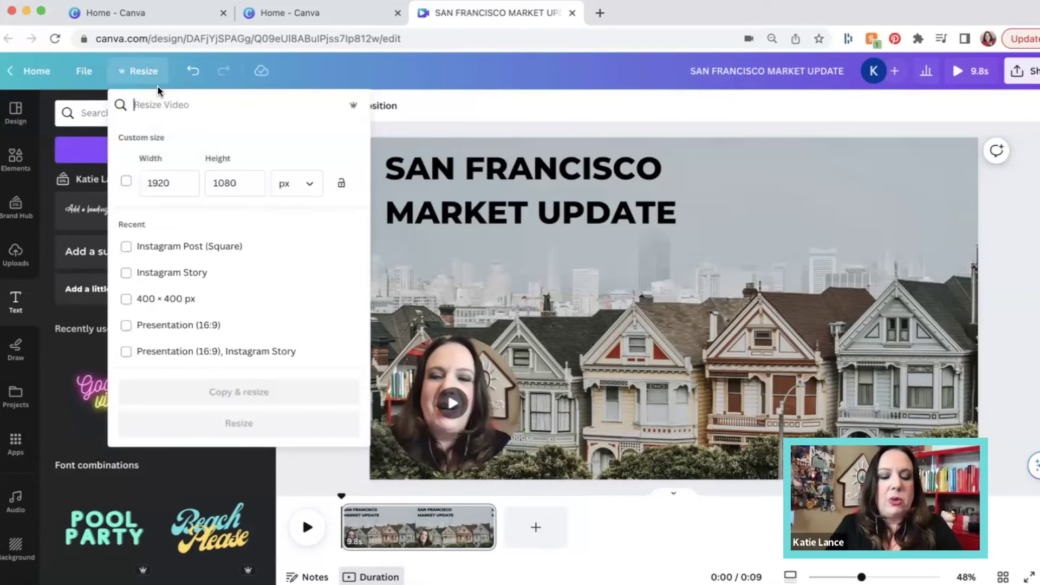
text(REEL)
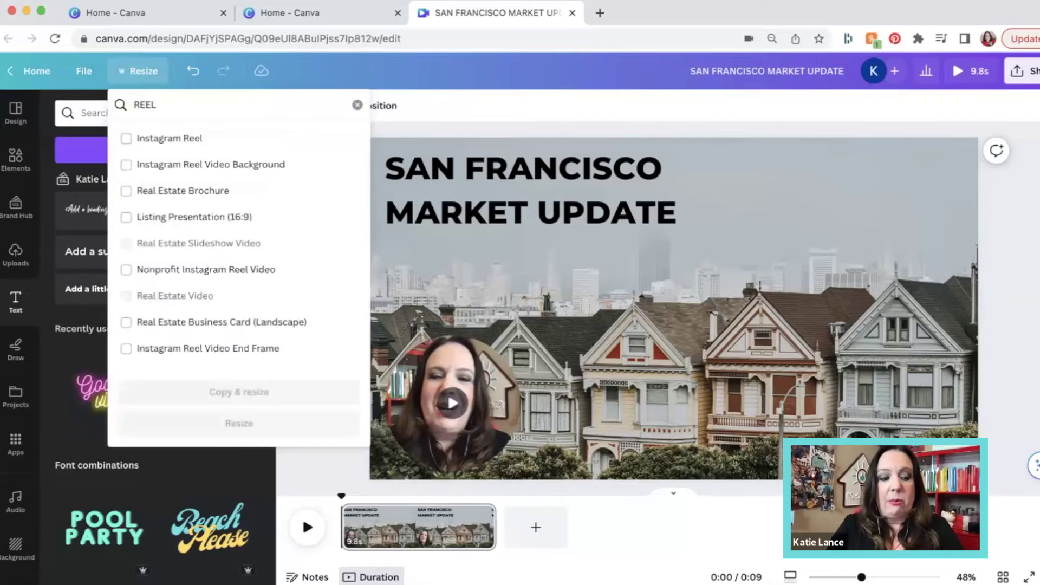
mouse_move(169, 138)
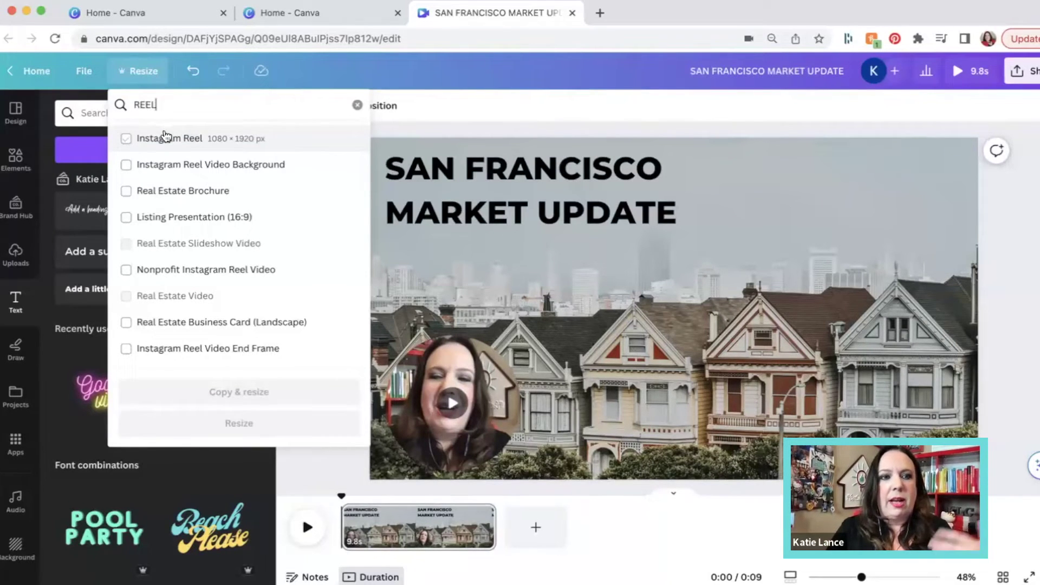
click(164, 139)
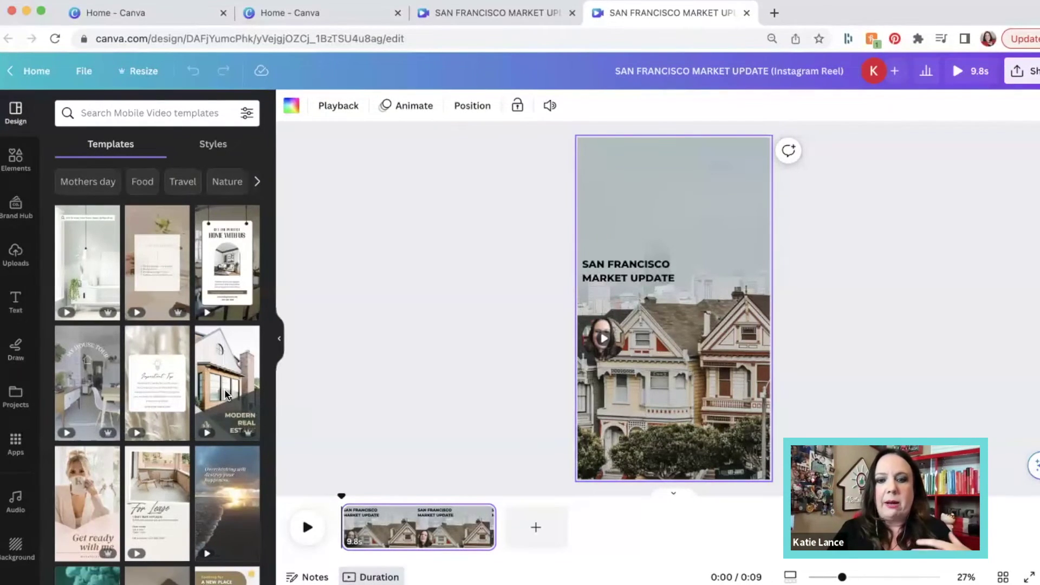
Move the headline to the top of the Reel and enlarge it across the width
click(599, 277)
drag(608, 241, 613, 151)
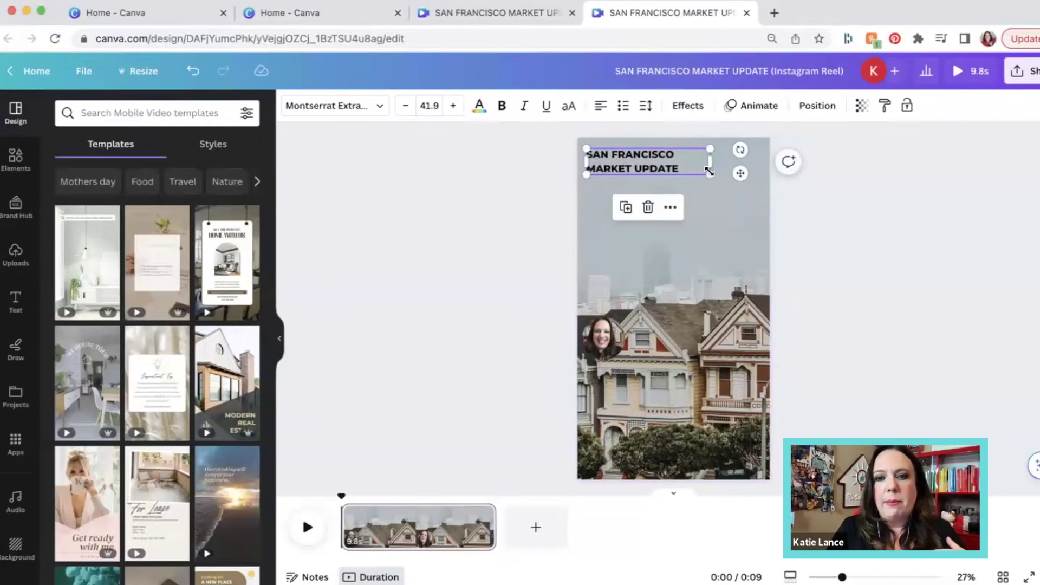
drag(710, 172, 782, 190)
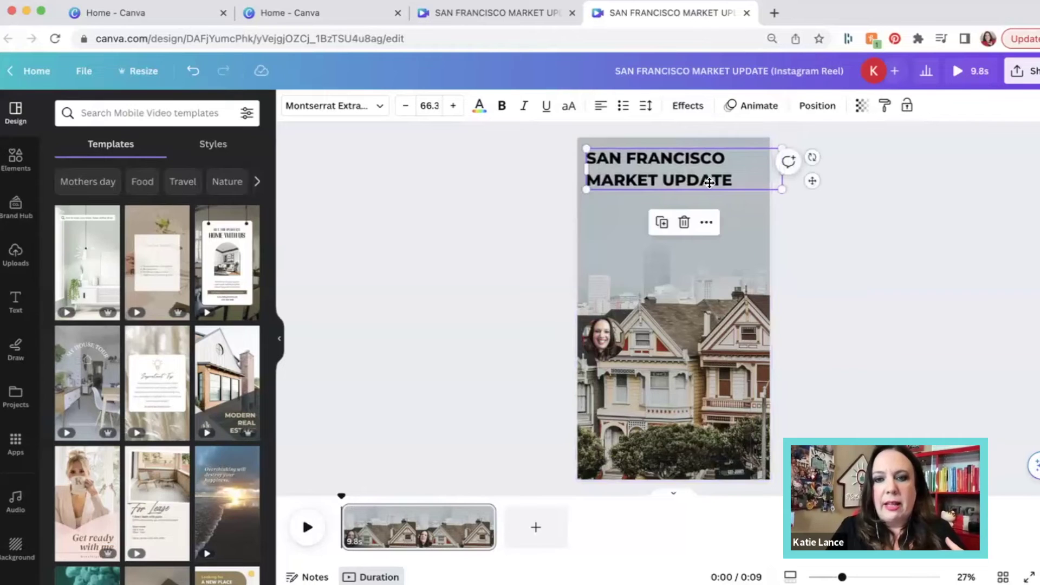
drag(709, 182, 714, 188)
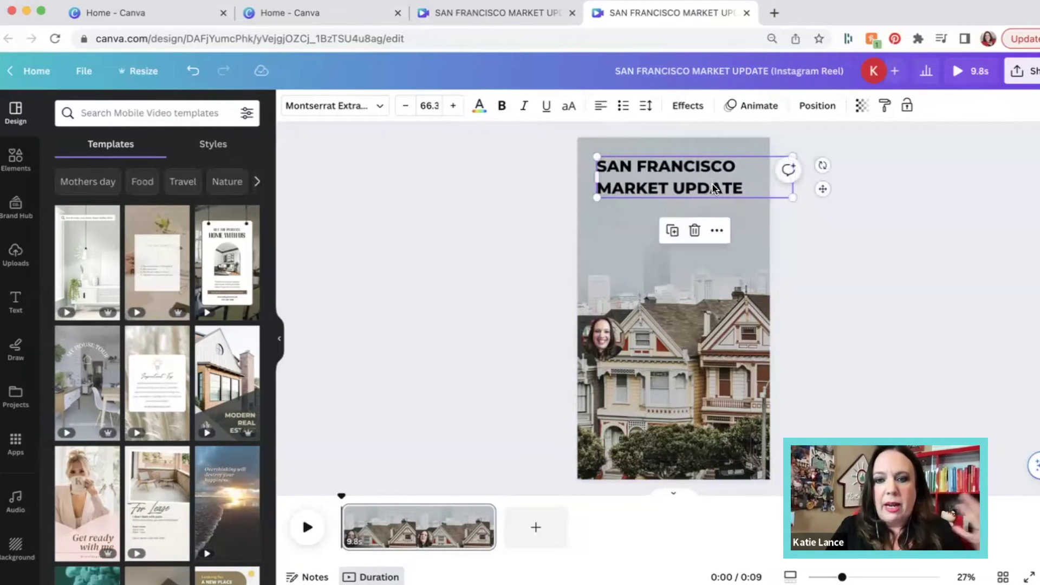
Enlarge the webcam circle and position it just under the headline
drag(605, 333, 623, 343)
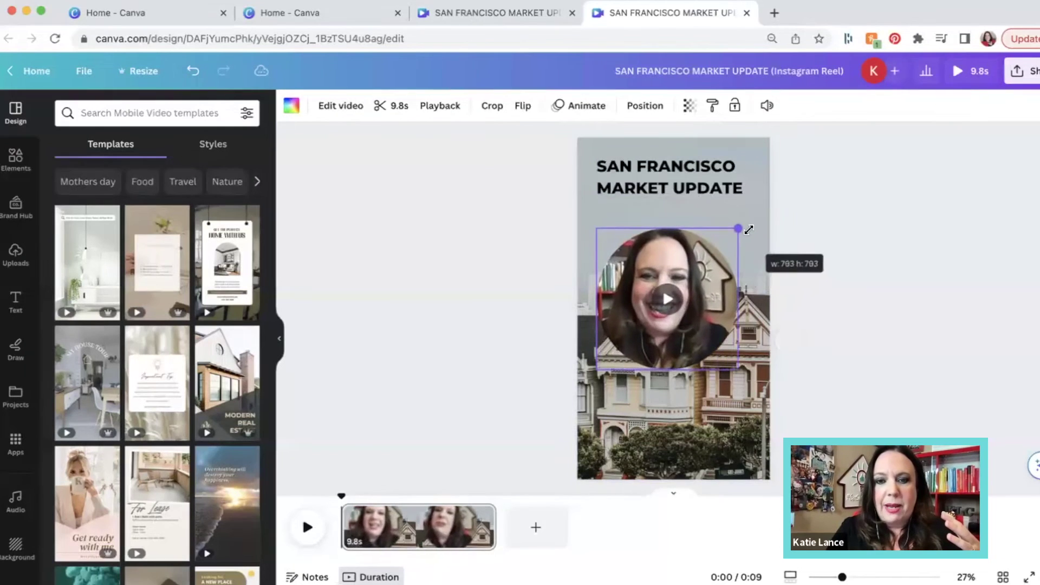
drag(640, 325, 746, 220)
drag(730, 269, 729, 256)
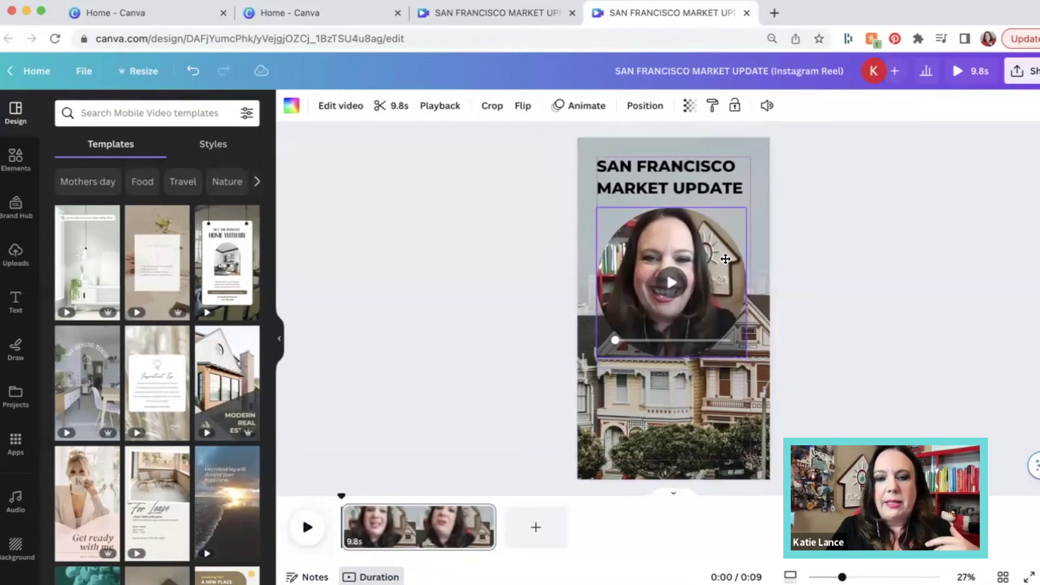
Narrow the headline, centre-align it on the page, and return to the landscape design
click(725, 195)
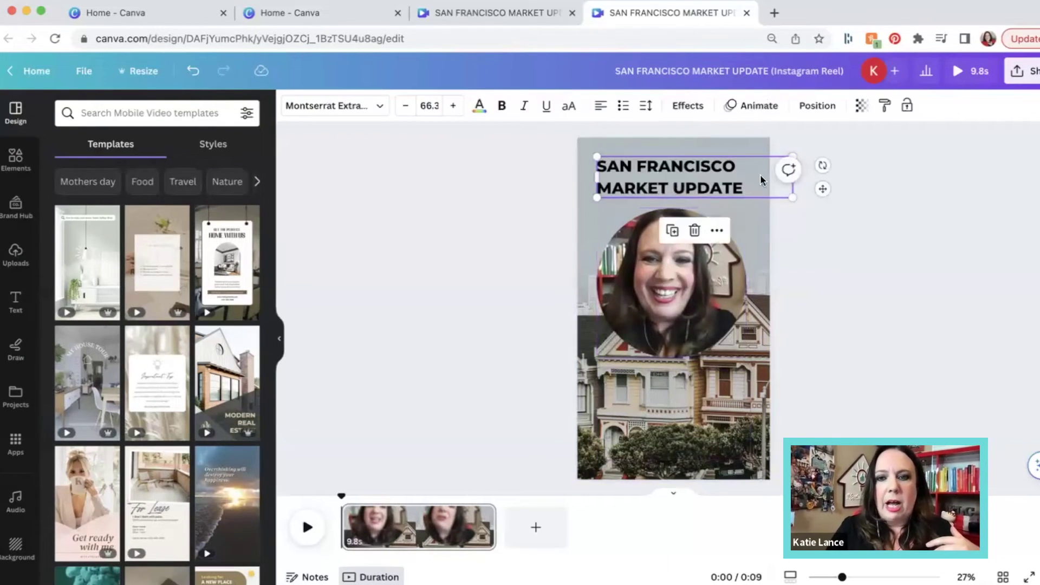
drag(790, 191, 763, 190)
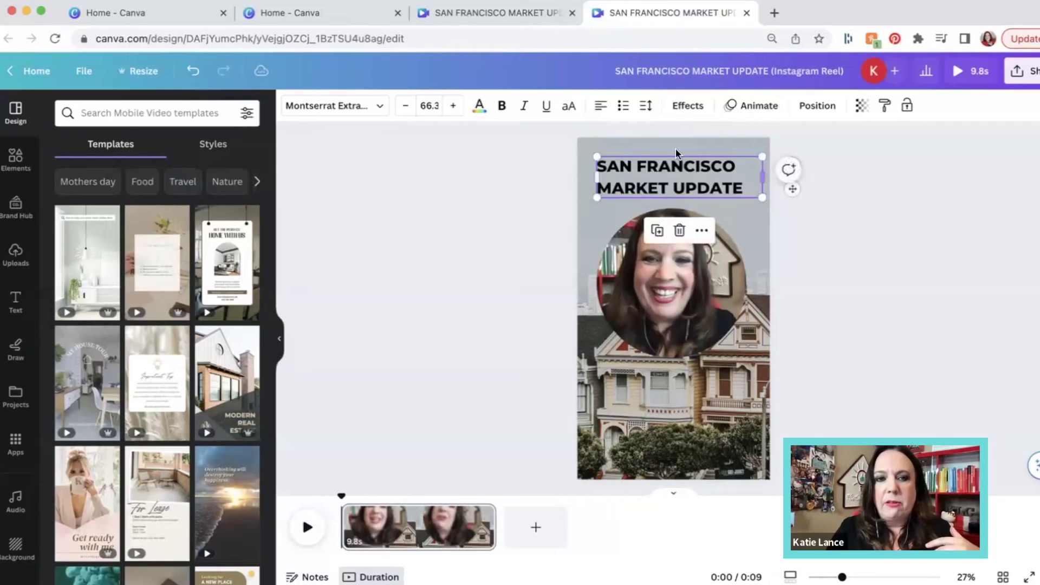
click(601, 107)
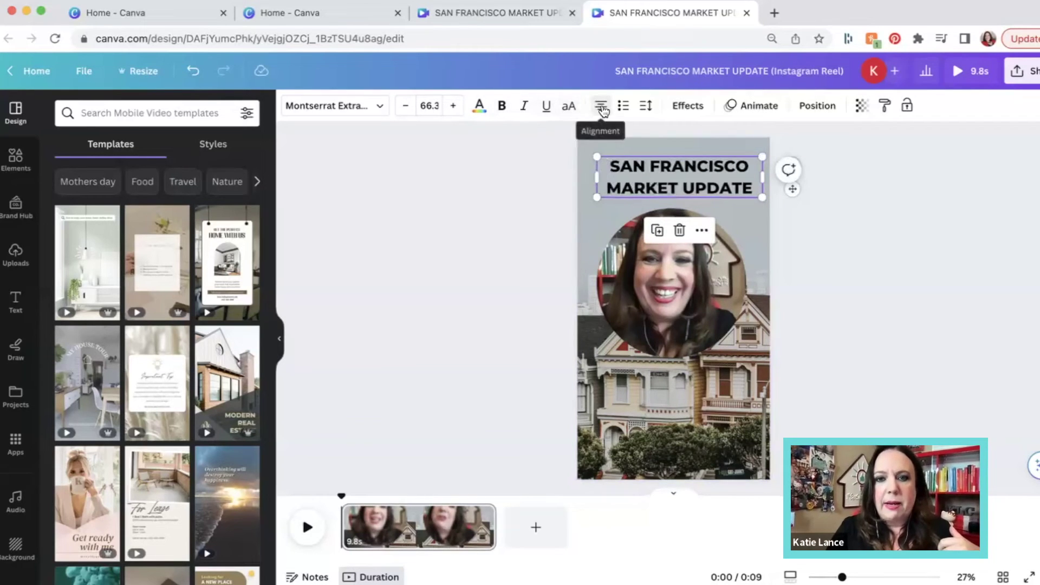
click(601, 107)
click(602, 107)
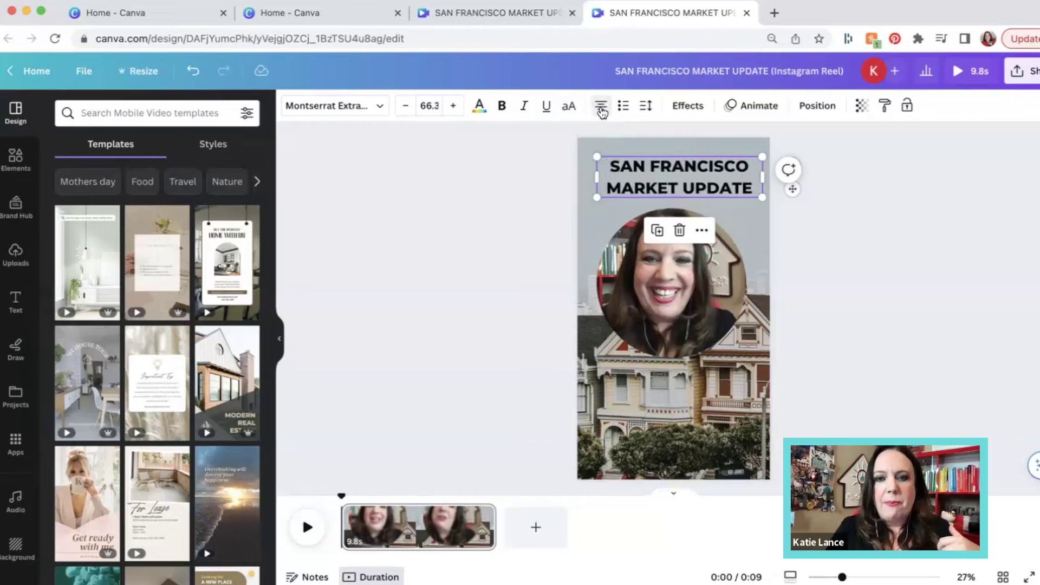
click(576, 193)
drag(621, 186, 616, 180)
click(501, 17)
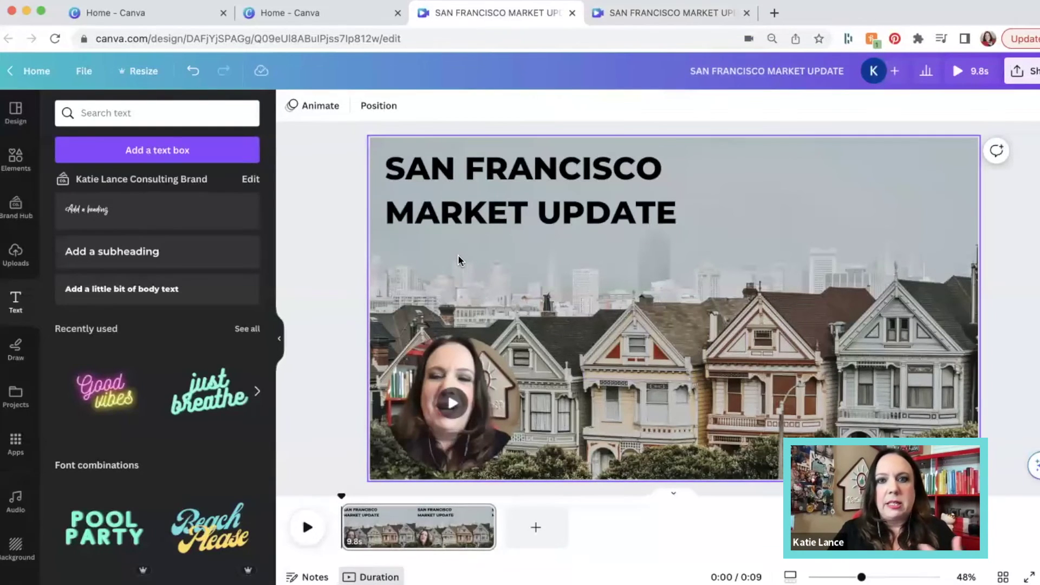
click(668, 20)
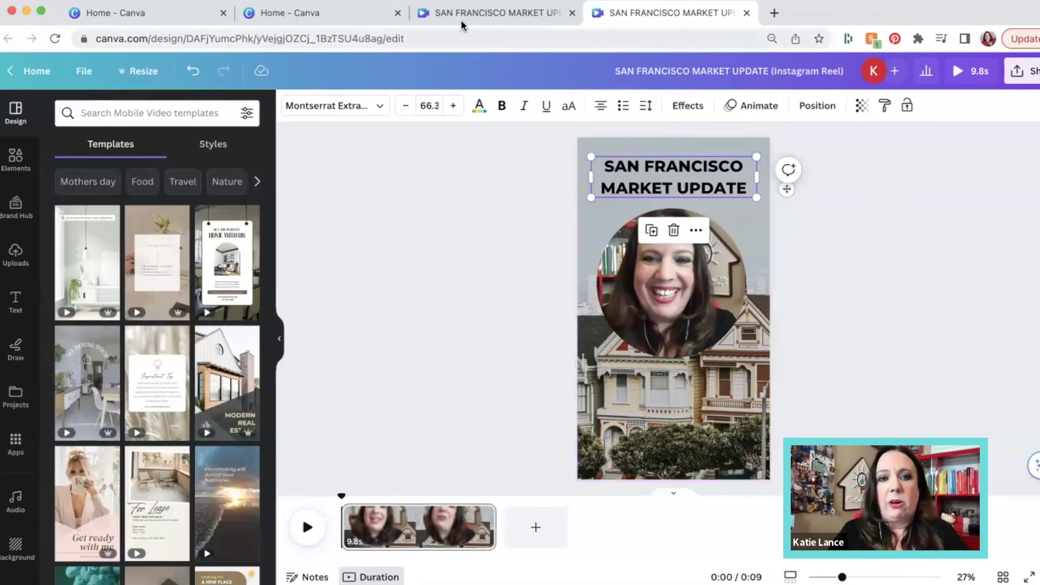
click(485, 13)
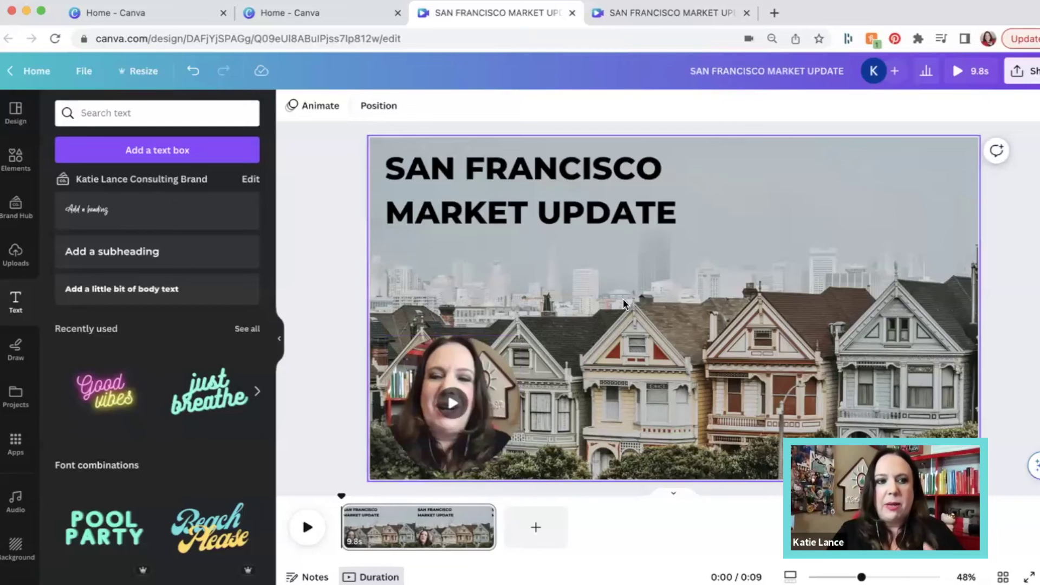
Delete the houses background photo and the circular webcam video and frame
click(17, 256)
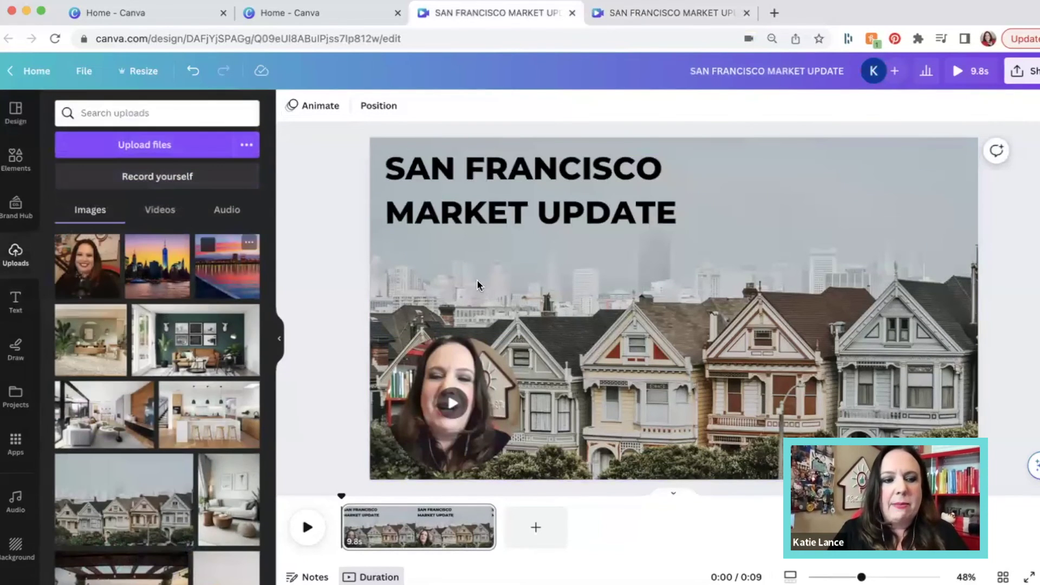
click(487, 282)
key(Delete)
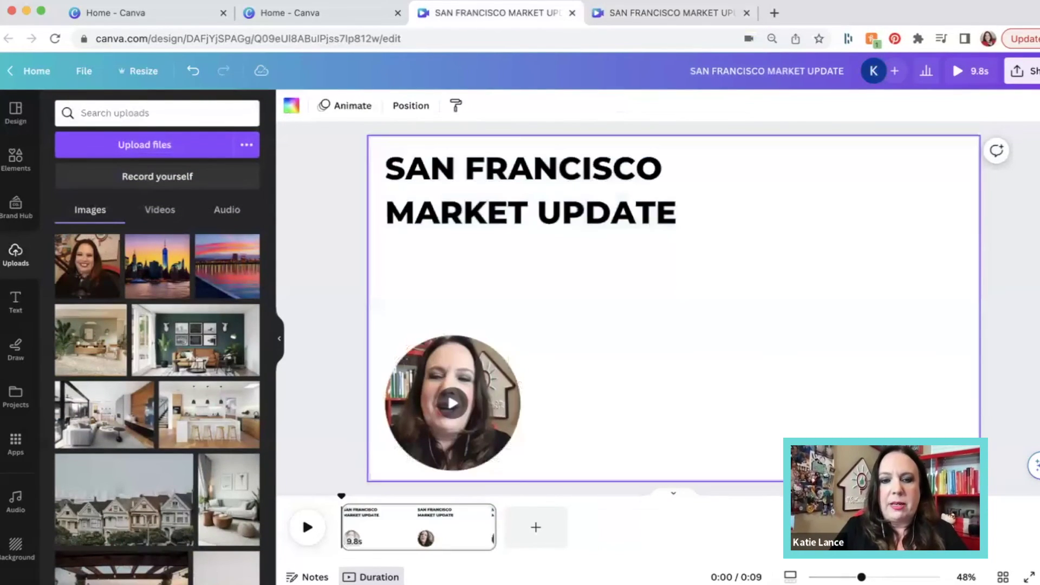
click(479, 350)
key(Delete)
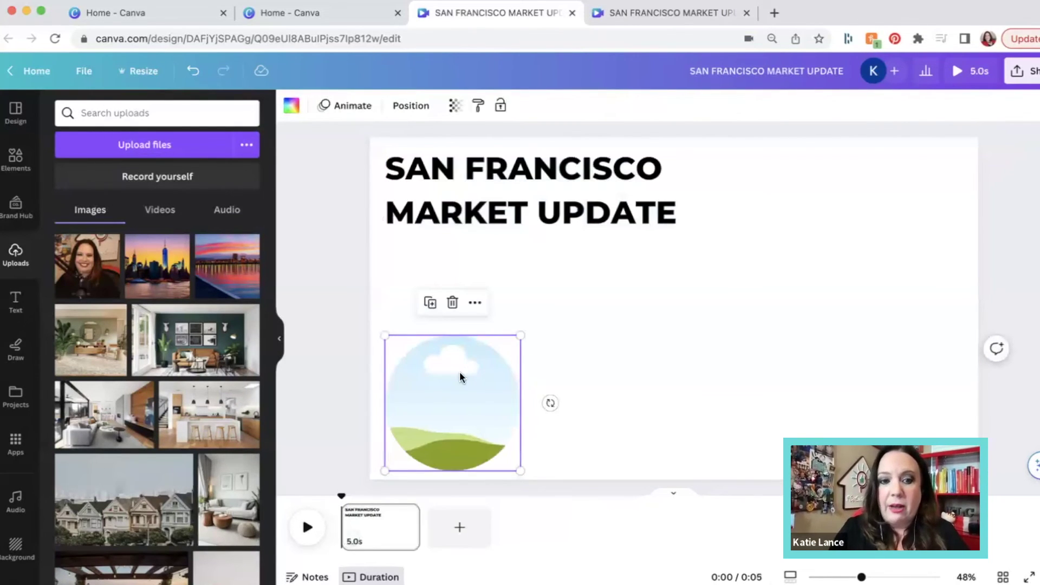
key(Delete)
Add the 9.8s webcam clip filling the page and move the headline to the bottom
click(160, 210)
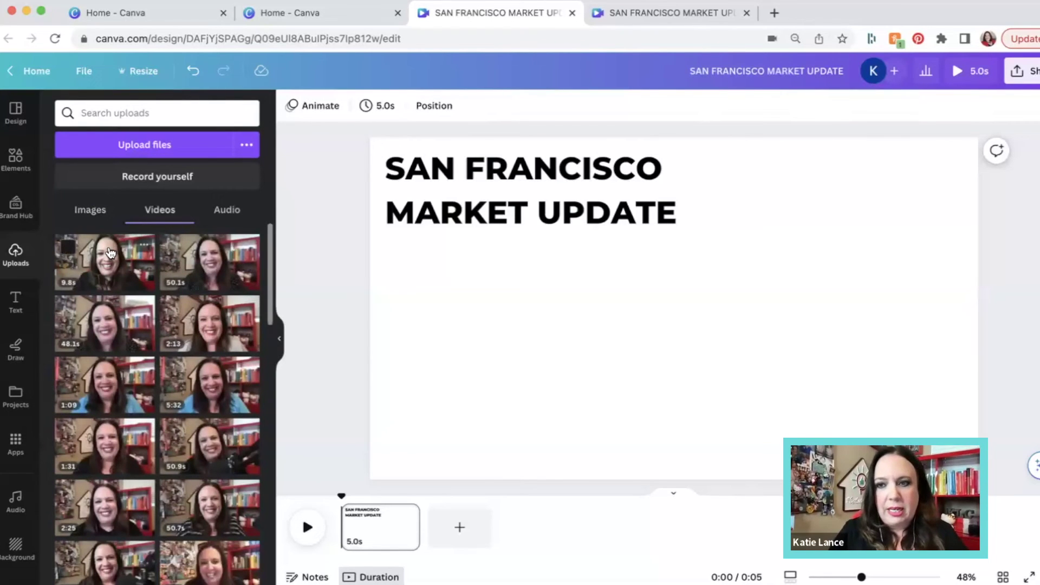
click(137, 282)
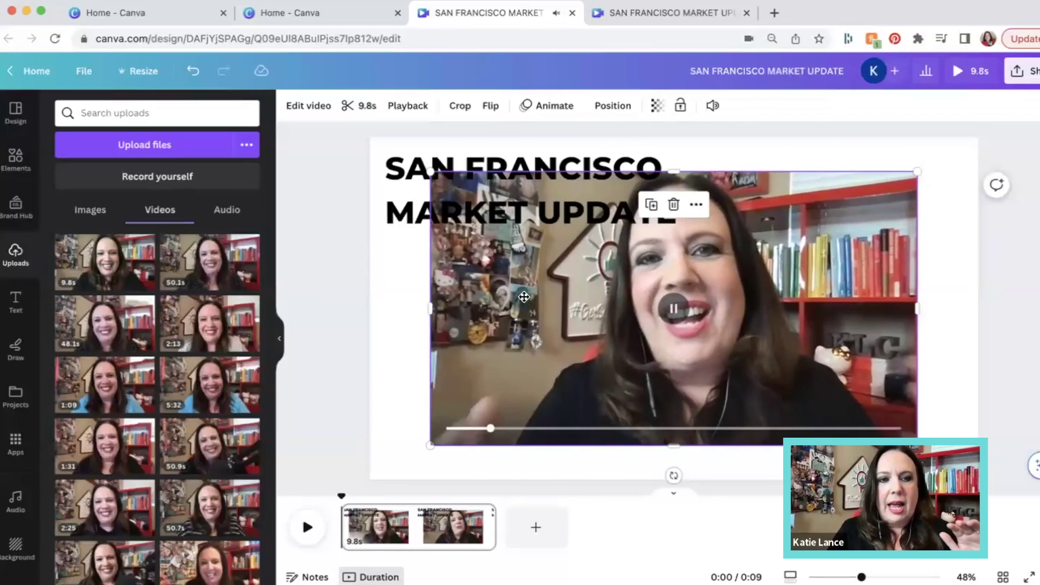
drag(522, 302, 463, 267)
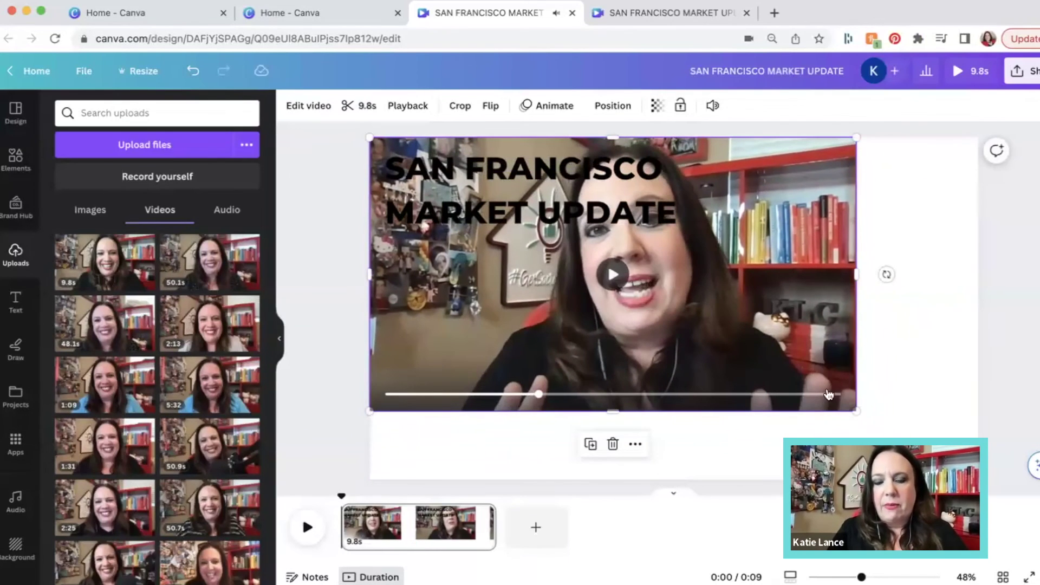
drag(856, 411, 978, 479)
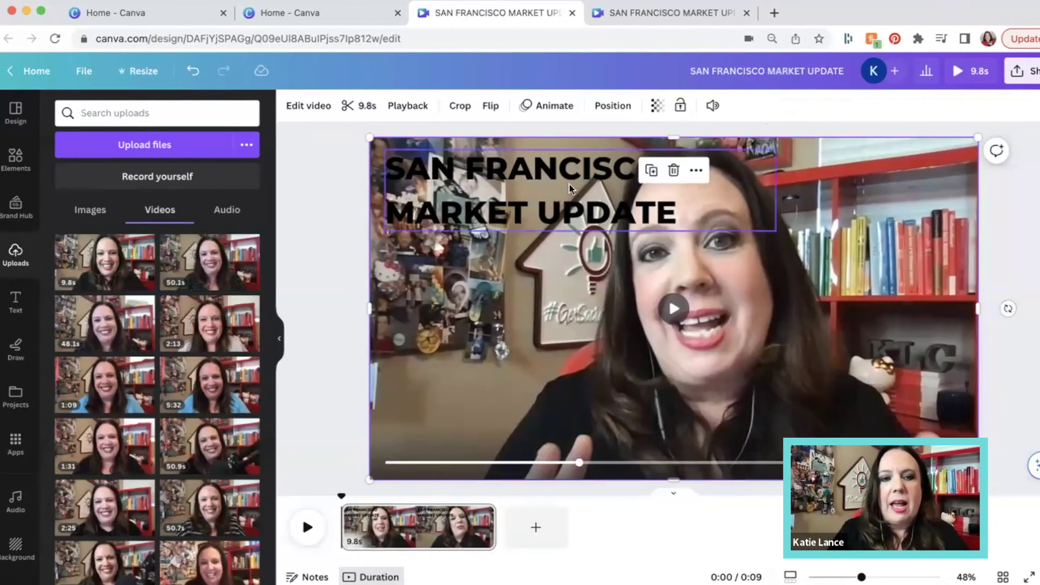
drag(568, 186, 562, 424)
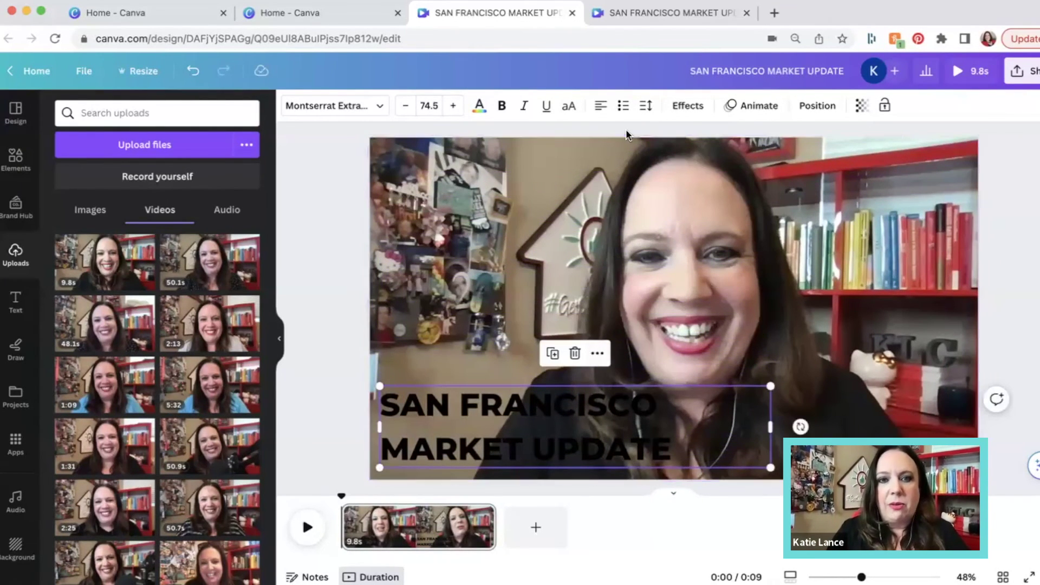
Make the headline white with a Lift effect at adjusted intensity, nudged slightly lower
click(479, 108)
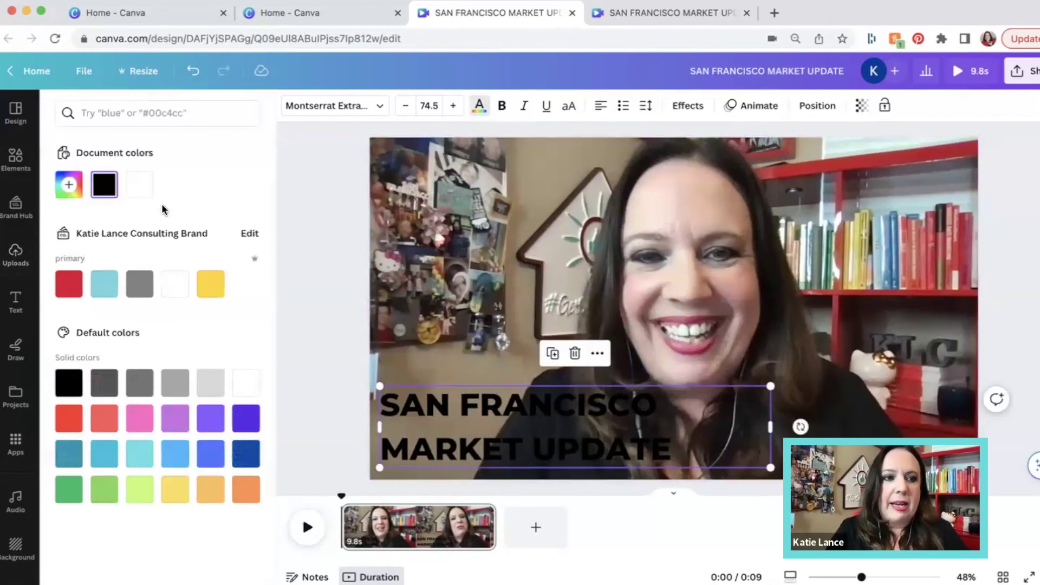
click(175, 284)
click(685, 108)
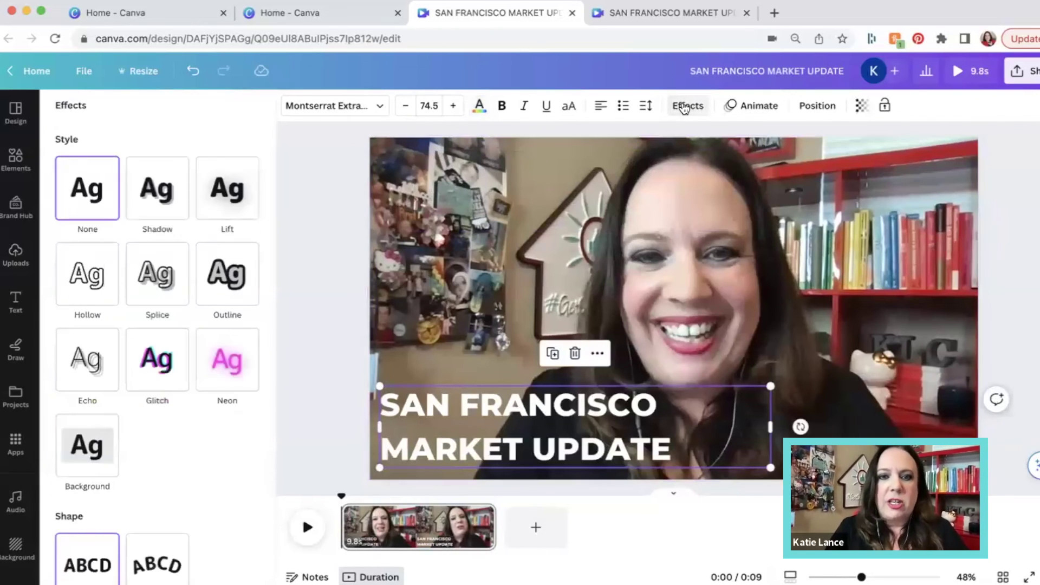
click(229, 188)
drag(160, 276, 260, 274)
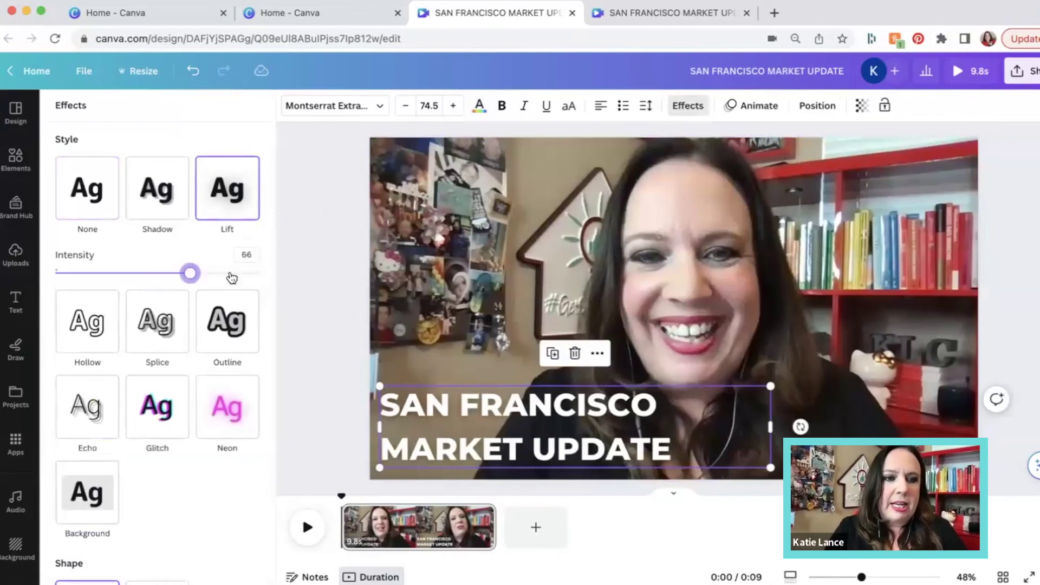
click(237, 317)
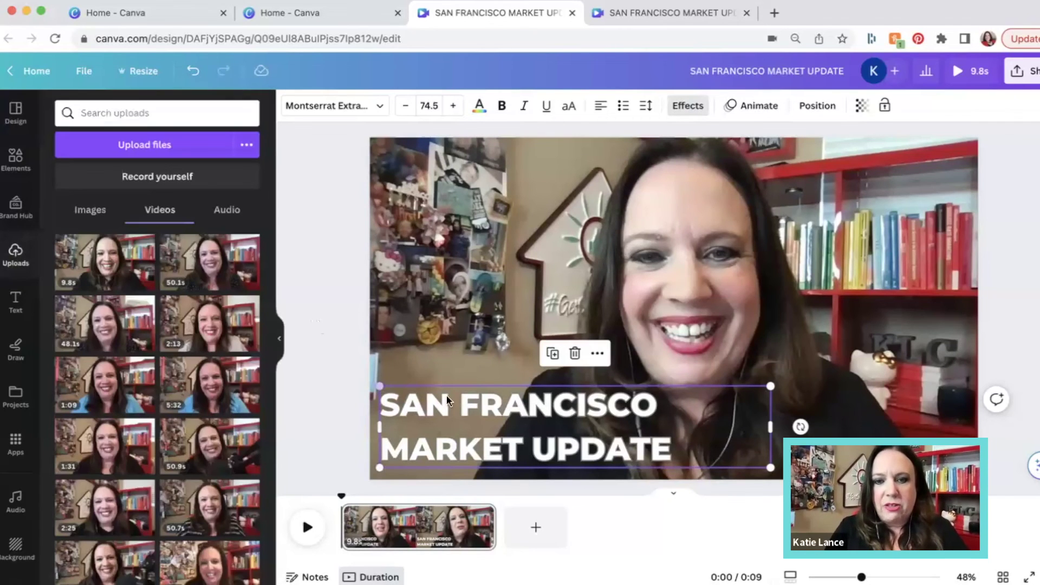
drag(476, 424, 477, 428)
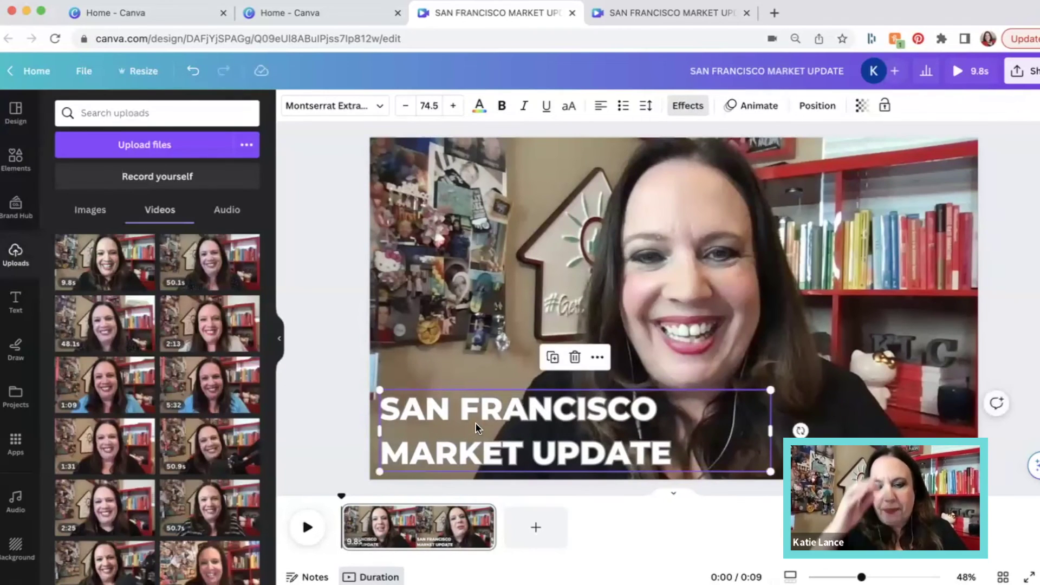